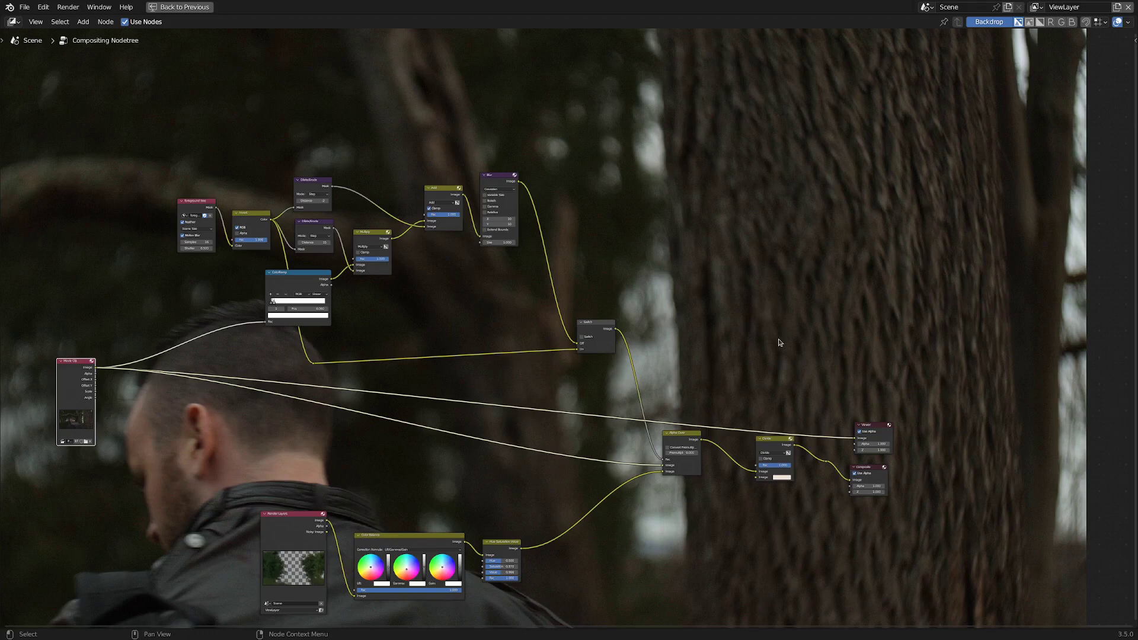
Step: Undo the last viewer link change and examine the foreground tree mask nodes over the original footage
{"action": "middle_click_drag", "start_coordinate": [809, 299], "coordinate": [775, 335]}
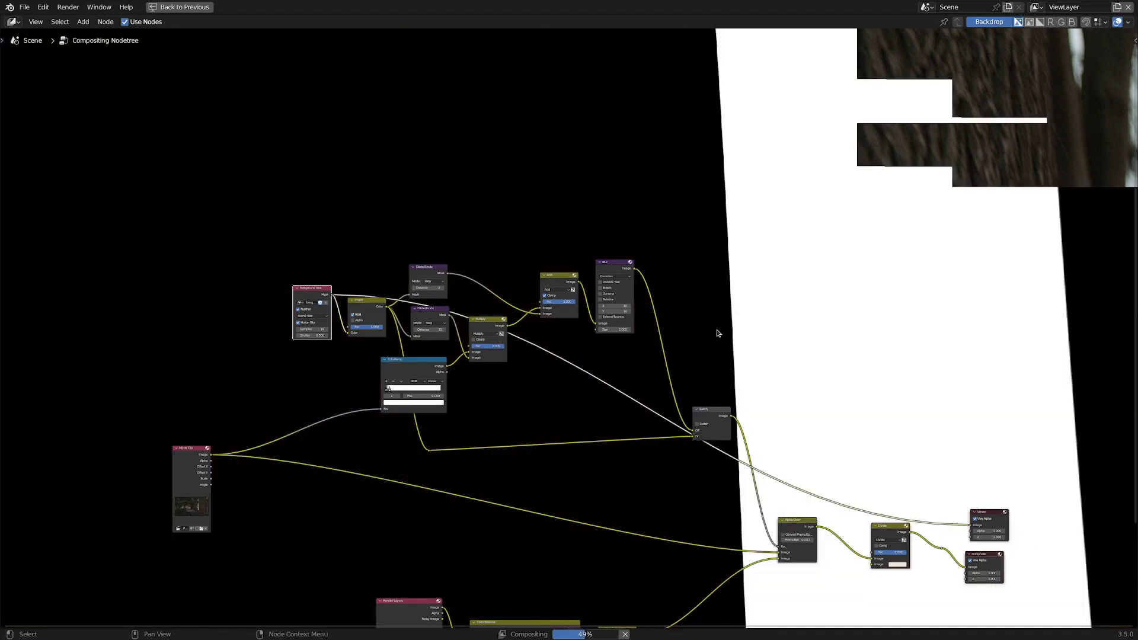
{"action": "middle_click_drag", "start_coordinate": [831, 380], "coordinate": [780, 357]}
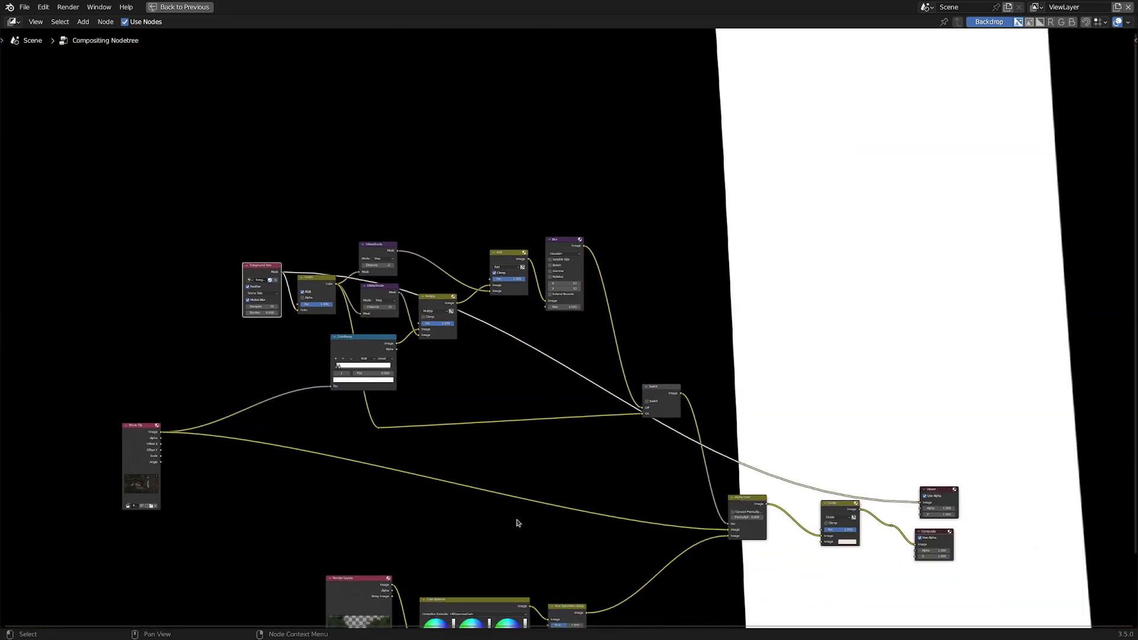
{"action": "key", "text": "ctrl+z"}
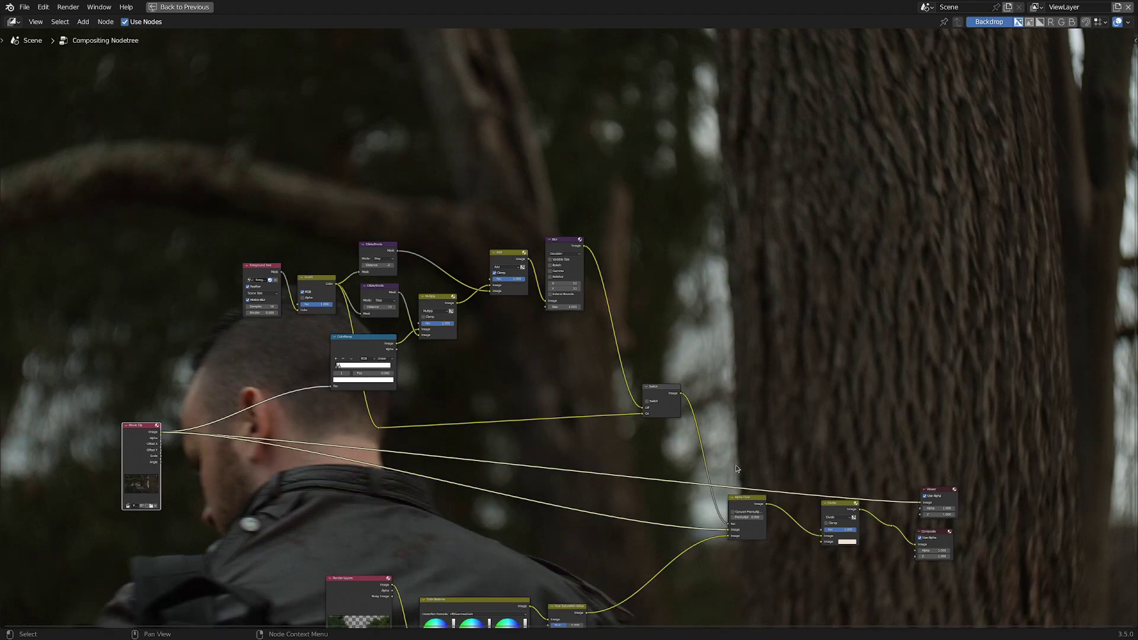
{"action": "middle_click_drag", "start_coordinate": [604, 352], "coordinate": [590, 410]}
{"action": "scroll", "coordinate": [591, 410], "scroll_direction": "up", "scroll_amount": 2}
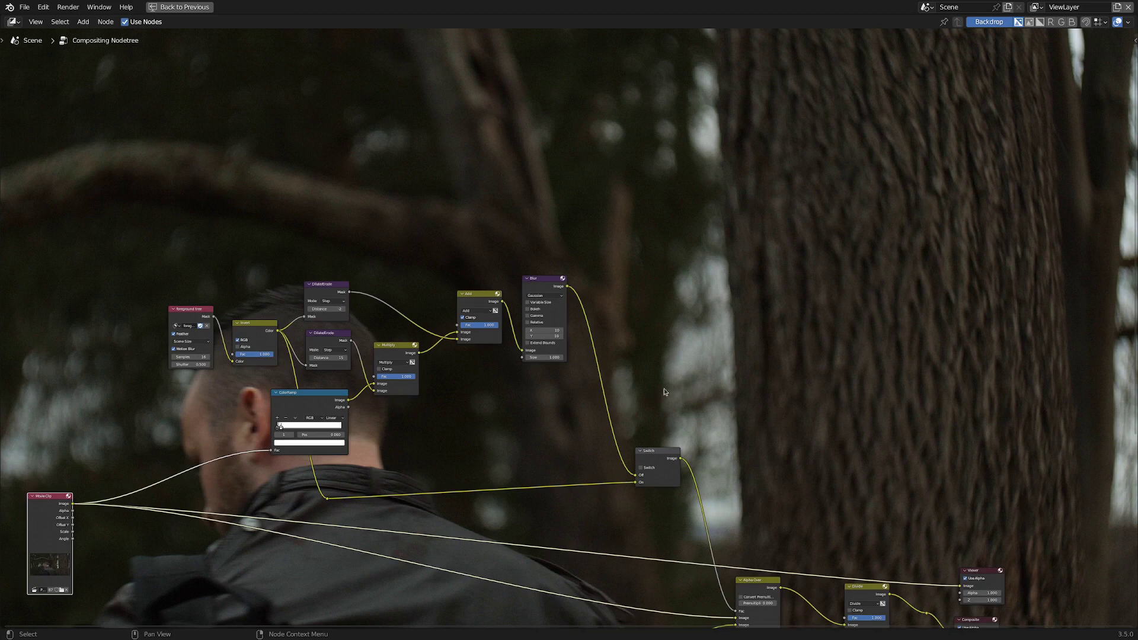
{"action": "middle_click_drag", "start_coordinate": [767, 390], "coordinate": [636, 380], "text": "alt"}
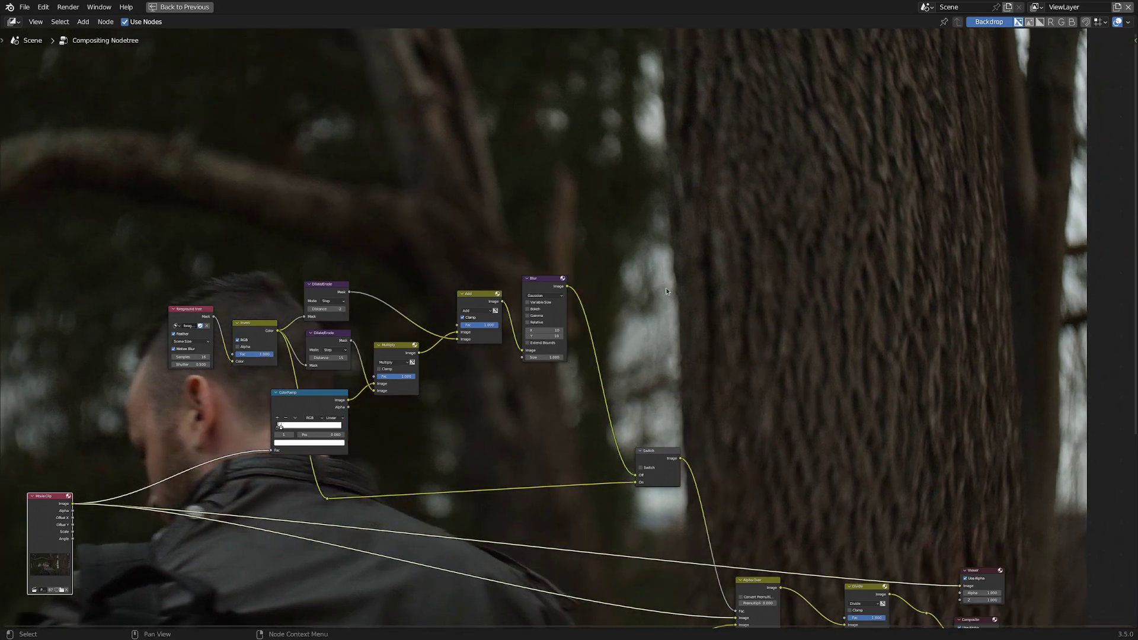
{"action": "mouse_move", "coordinate": [748, 255]}
{"action": "middle_mouse_down"}
{"action": "mouse_move", "coordinate": [730, 255]}
{"action": "mouse_move", "coordinate": [754, 265]}
{"action": "middle_mouse_up"}
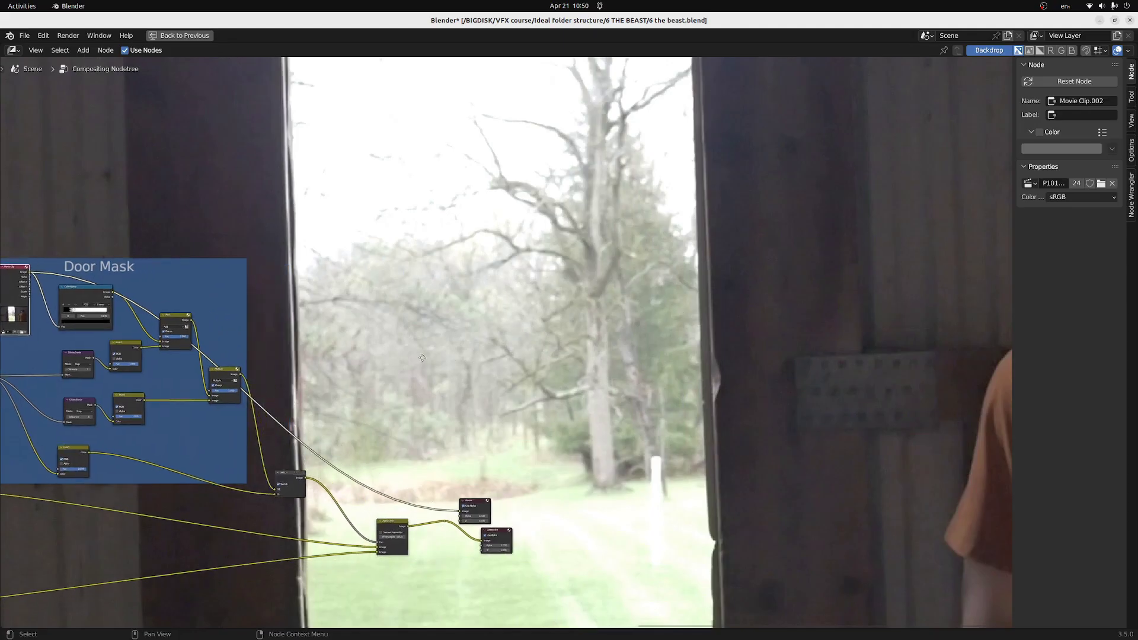
Step: Preview the final composite of the door mask project and examine the creature behind the doorway
{"action": "middle_click_drag", "start_coordinate": [422, 358], "coordinate": [392, 410]}
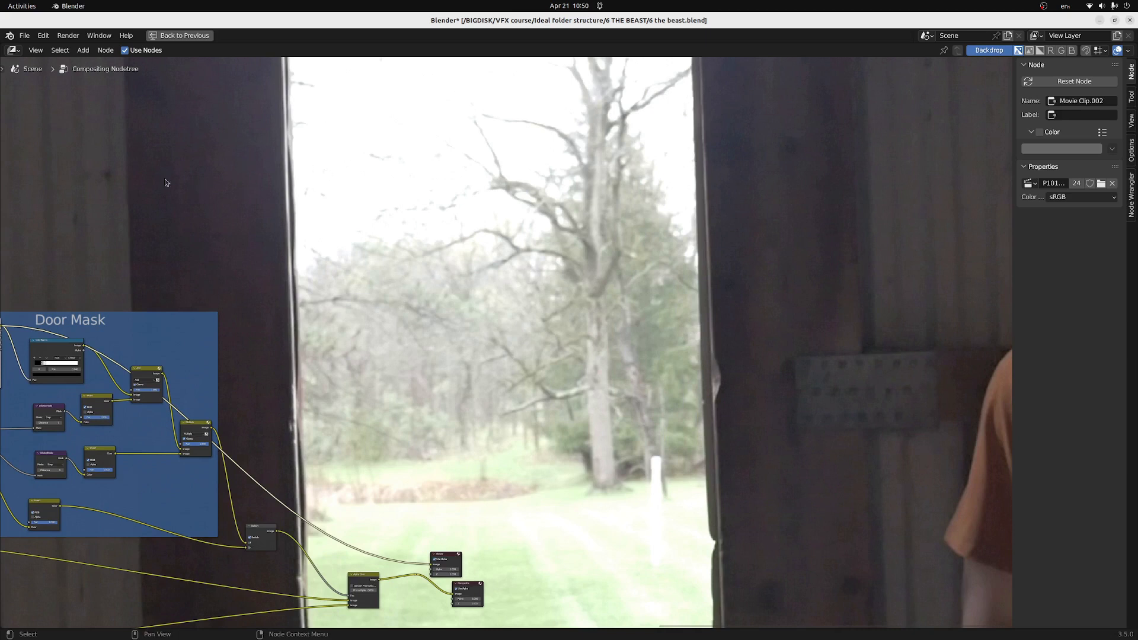
{"action": "scroll", "coordinate": [392, 504], "scroll_direction": "up", "scroll_amount": 3}
{"action": "left_click", "coordinate": [419, 582], "text": "ctrl+shift"}
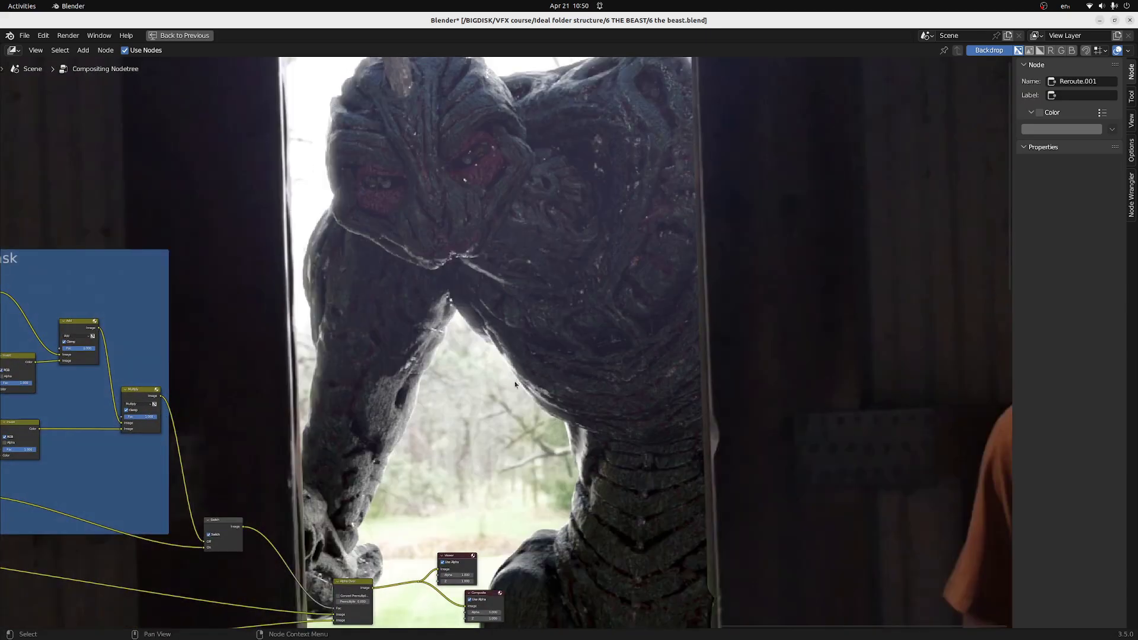
{"action": "mouse_move", "coordinate": [515, 382]}
{"action": "middle_mouse_down"}
{"action": "mouse_move", "coordinate": [527, 362]}
{"action": "mouse_move", "coordinate": [518, 370]}
{"action": "middle_mouse_up"}
{"action": "middle_click_drag", "start_coordinate": [563, 259], "coordinate": [607, 340], "text": "alt"}
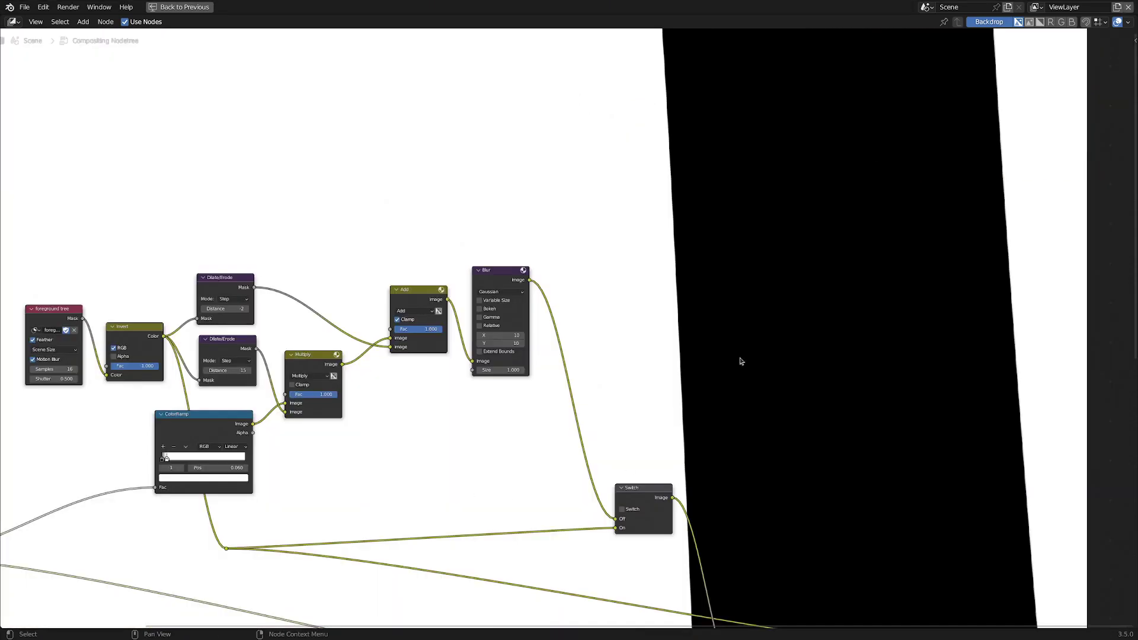
Step: Preview the Switch node's output to examine the blurred edges of the foreground tree mask
{"action": "middle_click_drag", "start_coordinate": [671, 326], "coordinate": [713, 323], "text": "alt"}
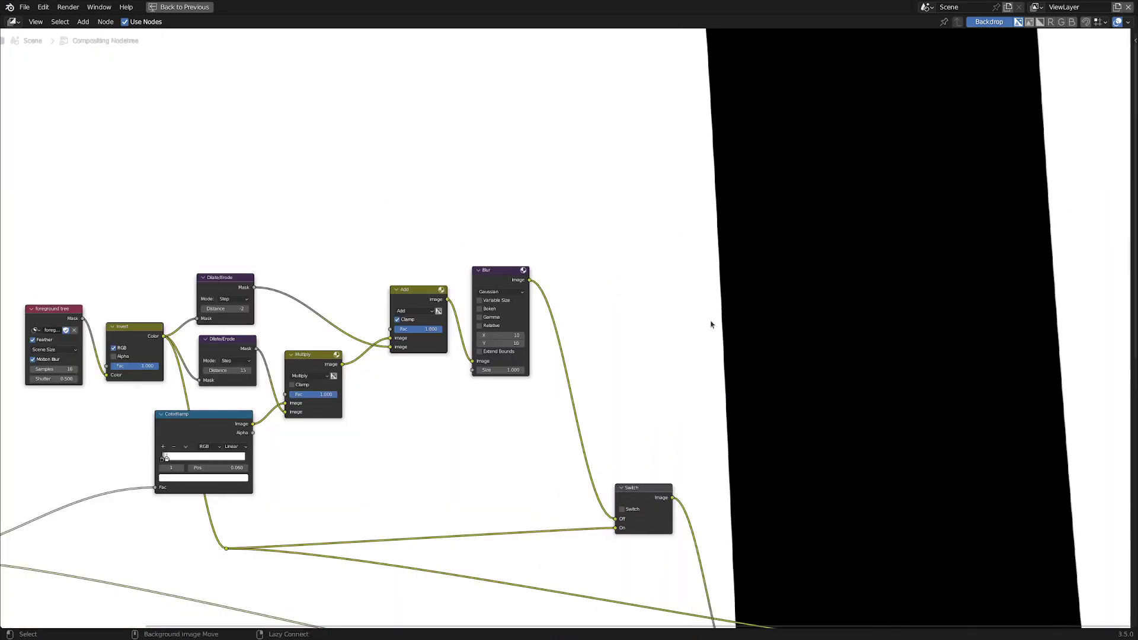
{"action": "left_click", "coordinate": [637, 491], "text": "ctrl+shift"}
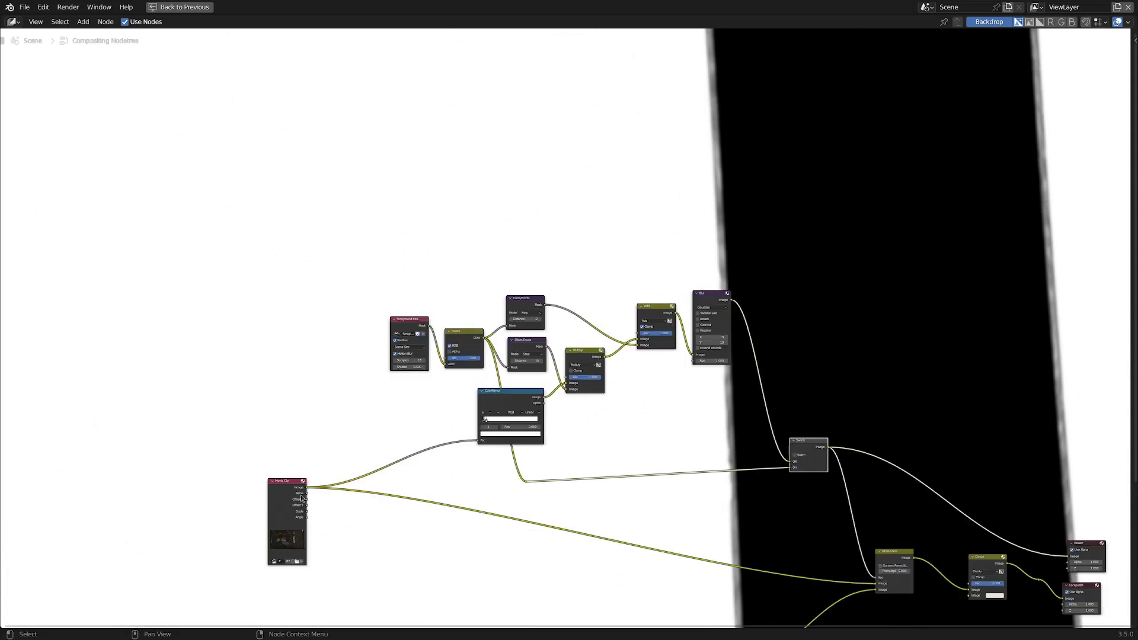
Step: Duplicate the Movie Clip node, place the copy in empty space above the node tree, and preview it in the viewer
{"action": "left_click", "coordinate": [283, 509]}
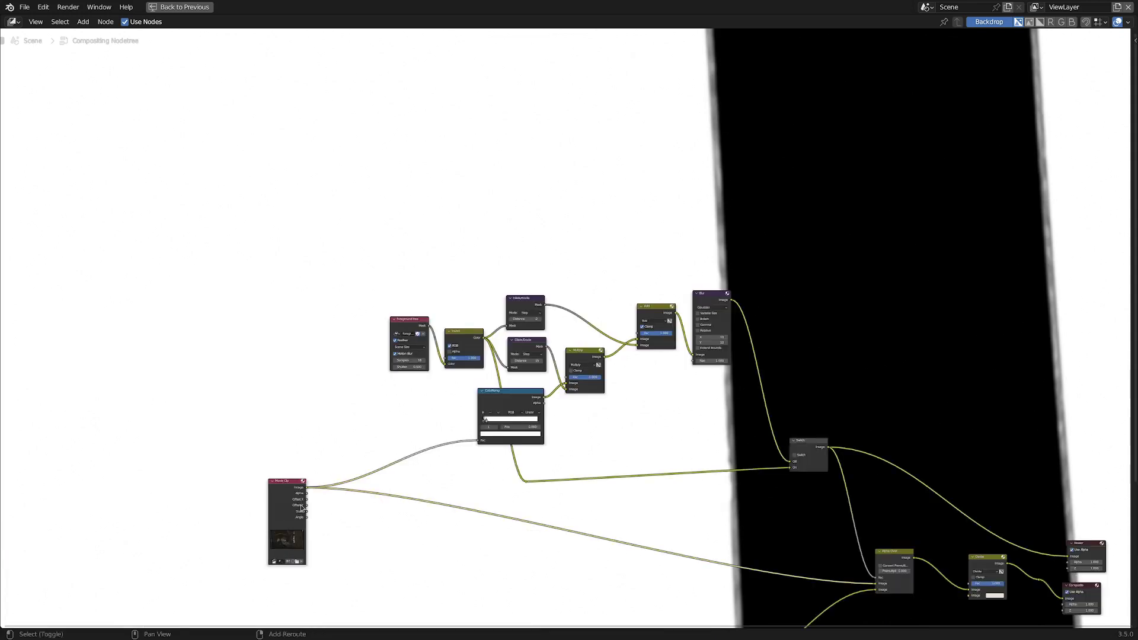
{"action": "key", "text": "shift+d"}
{"action": "left_click", "coordinate": [350, 93]}
{"action": "middle_click_drag", "start_coordinate": [406, 228], "coordinate": [391, 462]}
{"action": "scroll", "coordinate": [404, 403], "scroll_direction": "up", "scroll_amount": 1}
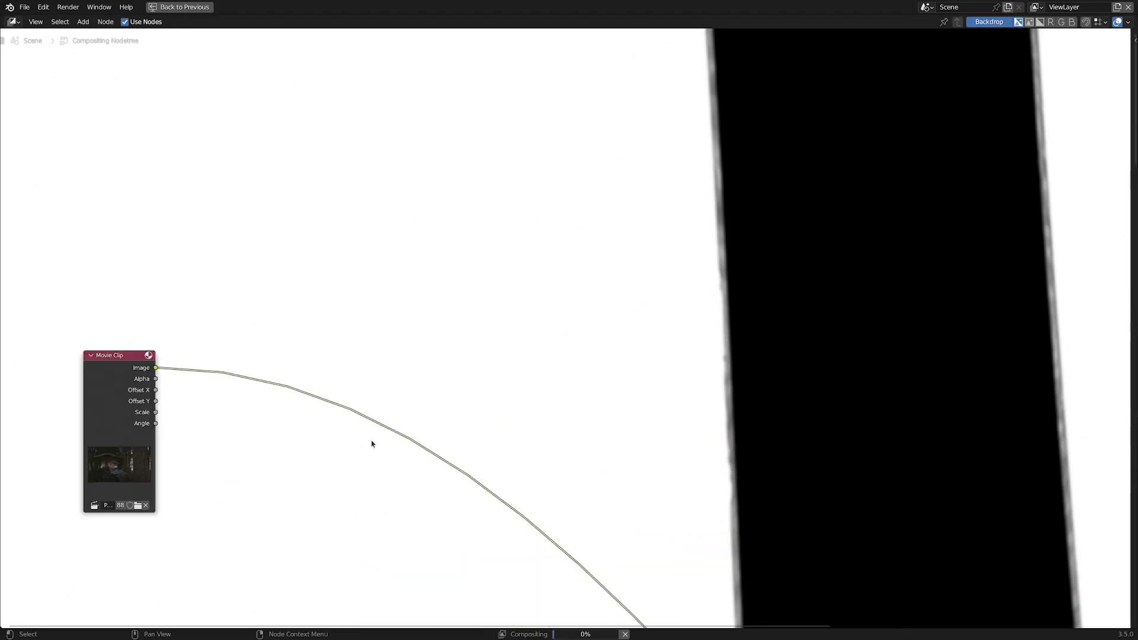
{"action": "scroll", "coordinate": [371, 439], "scroll_direction": "up", "scroll_amount": 1}
{"action": "middle_click_drag", "start_coordinate": [363, 418], "coordinate": [386, 449]}
{"action": "scroll", "coordinate": [374, 440], "scroll_direction": "down", "scroll_amount": 1}
{"action": "scroll", "coordinate": [398, 448], "scroll_direction": "up", "scroll_amount": 2}
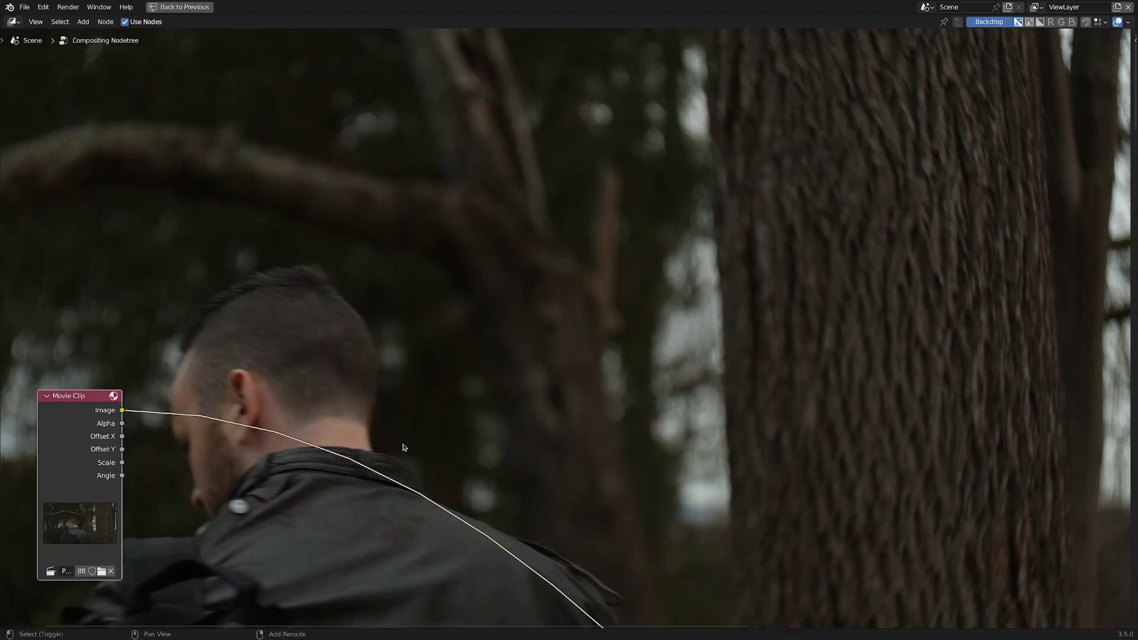
Step: Insert a ColorRamp node between the duplicated Movie Clip and the viewer
{"action": "key", "text": "shift+a"}
{"action": "mouse_move", "coordinate": [355, 463]}
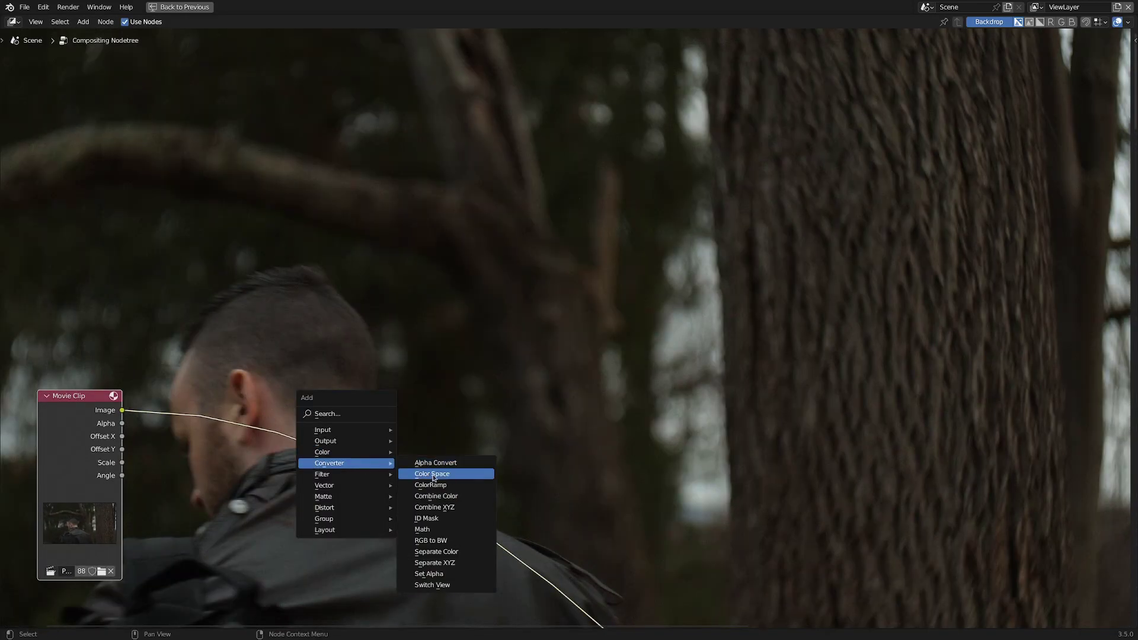
{"action": "left_click", "coordinate": [431, 485]}
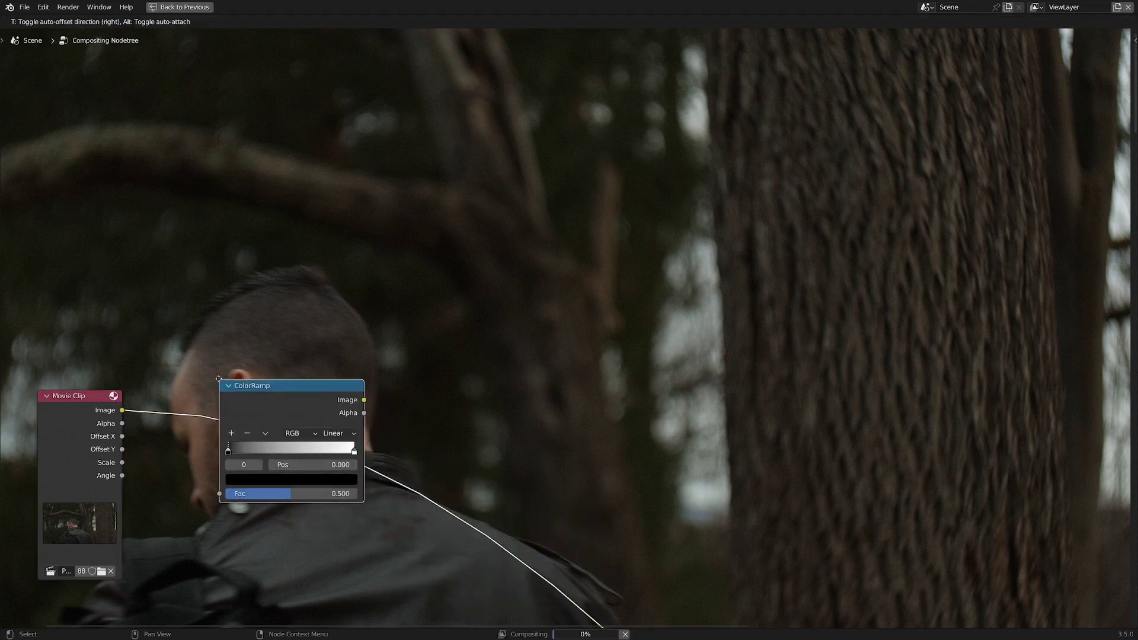
{"action": "left_click", "coordinate": [194, 379]}
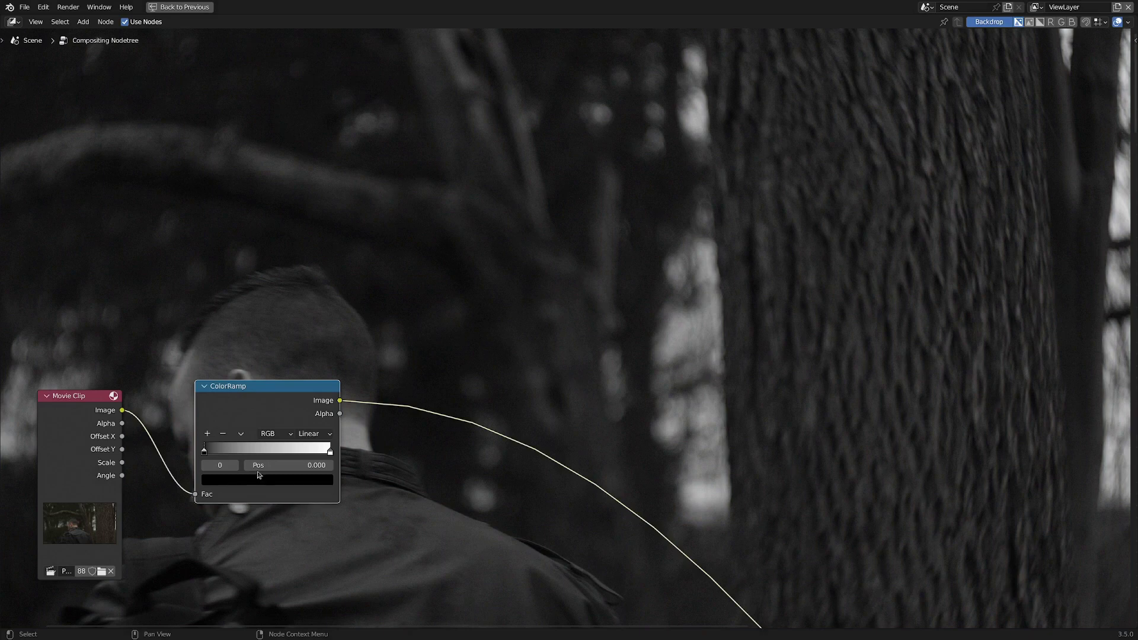
Step: Increase the ColorRamp's contrast by moving the white stop close to the black end and the black stop to 0.011
{"action": "left_click_drag", "start_coordinate": [330, 451], "coordinate": [235, 455]}
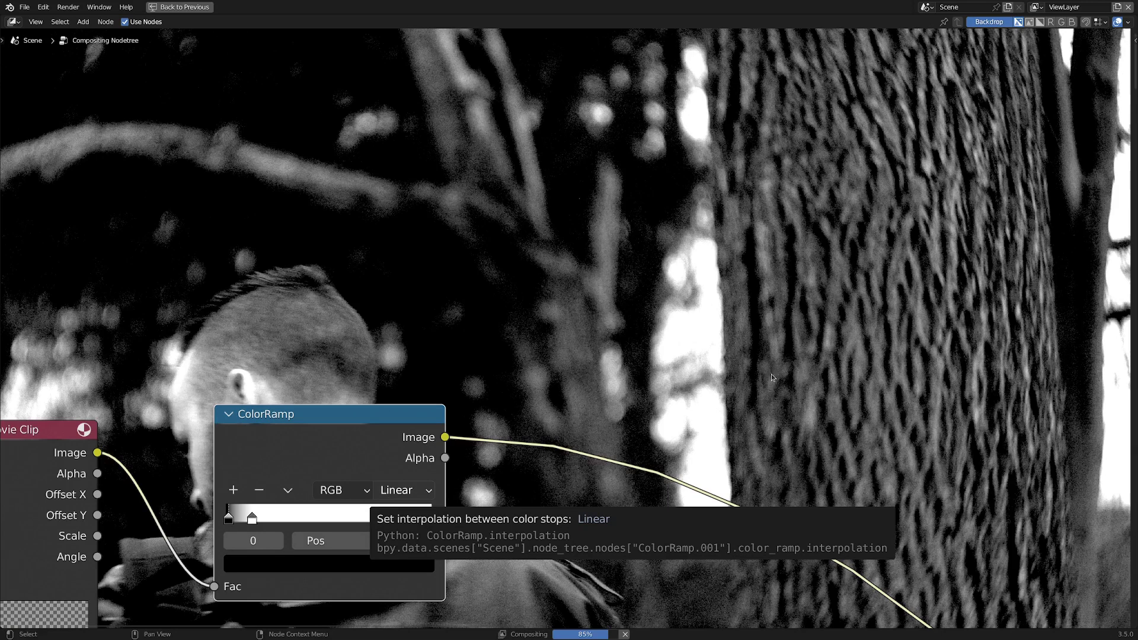
{"action": "middle_click_drag", "start_coordinate": [764, 378], "coordinate": [807, 382]}
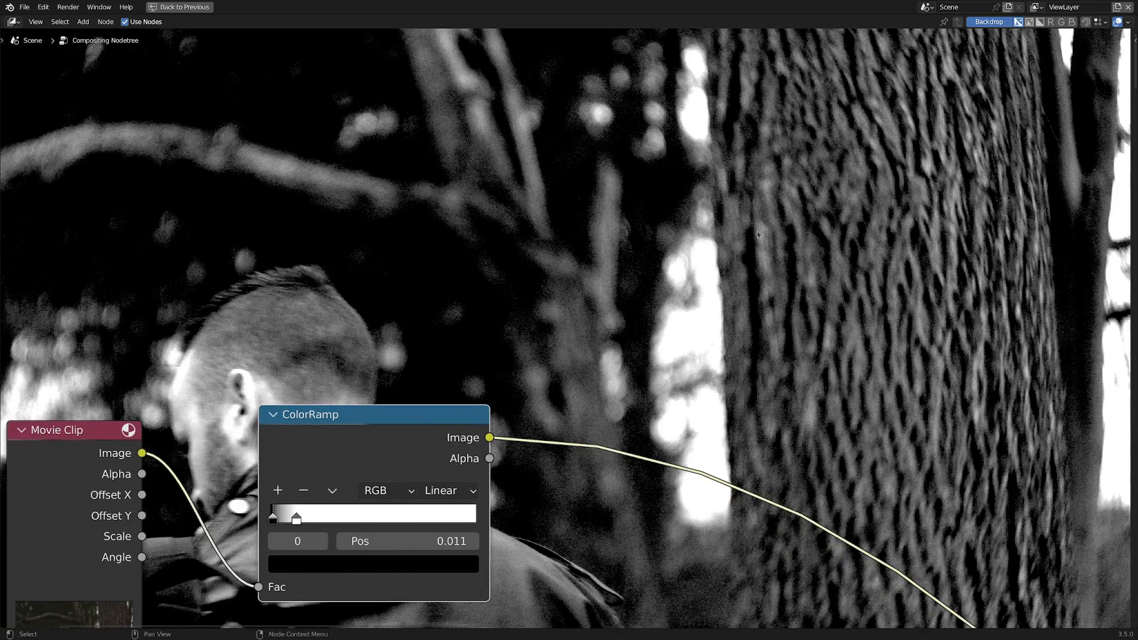
{"action": "scroll", "coordinate": [733, 369], "scroll_direction": "down", "scroll_amount": 1}
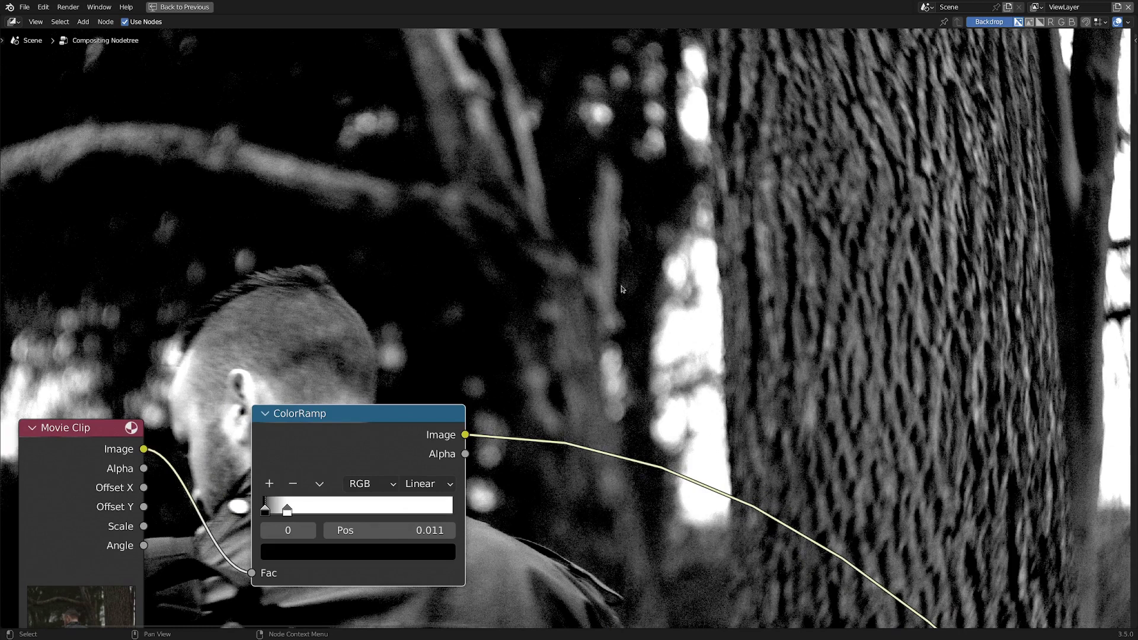
{"action": "middle_click_drag", "start_coordinate": [783, 297], "coordinate": [773, 316]}
{"action": "middle_click_drag", "start_coordinate": [852, 285], "coordinate": [767, 298], "text": "alt"}
{"action": "scroll", "coordinate": [753, 332], "scroll_direction": "down", "scroll_amount": 2}
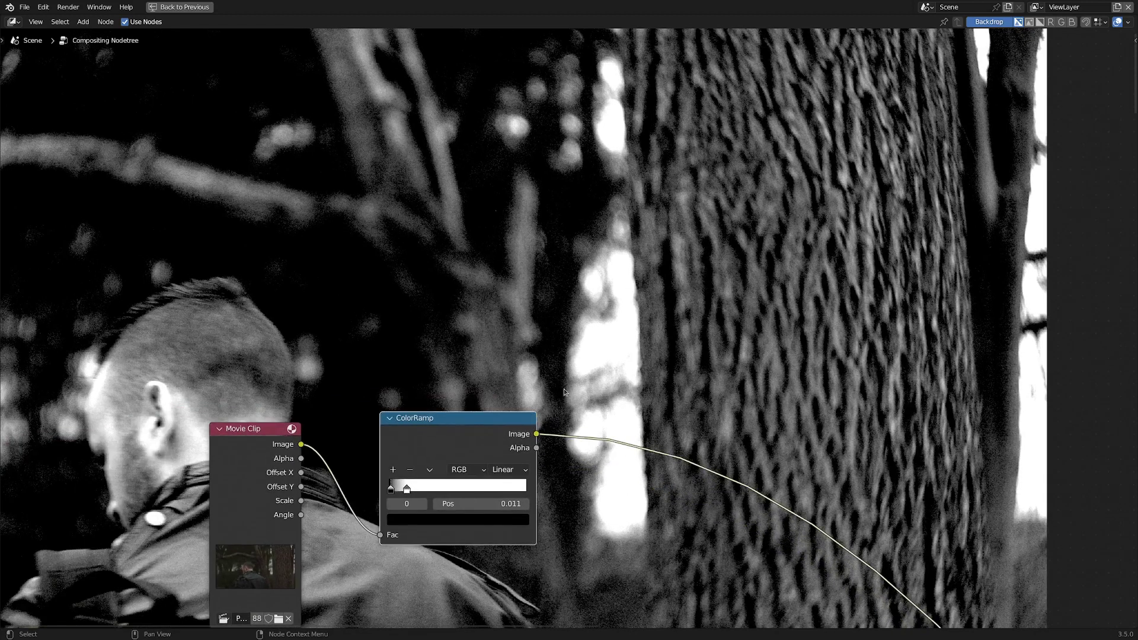
Step: Add a Mask node above the Movie Clip, assign the foreground tree mask to it, and preview it in the viewer
{"action": "key", "text": "shift+a"}
{"action": "left_click", "coordinate": [507, 337]}
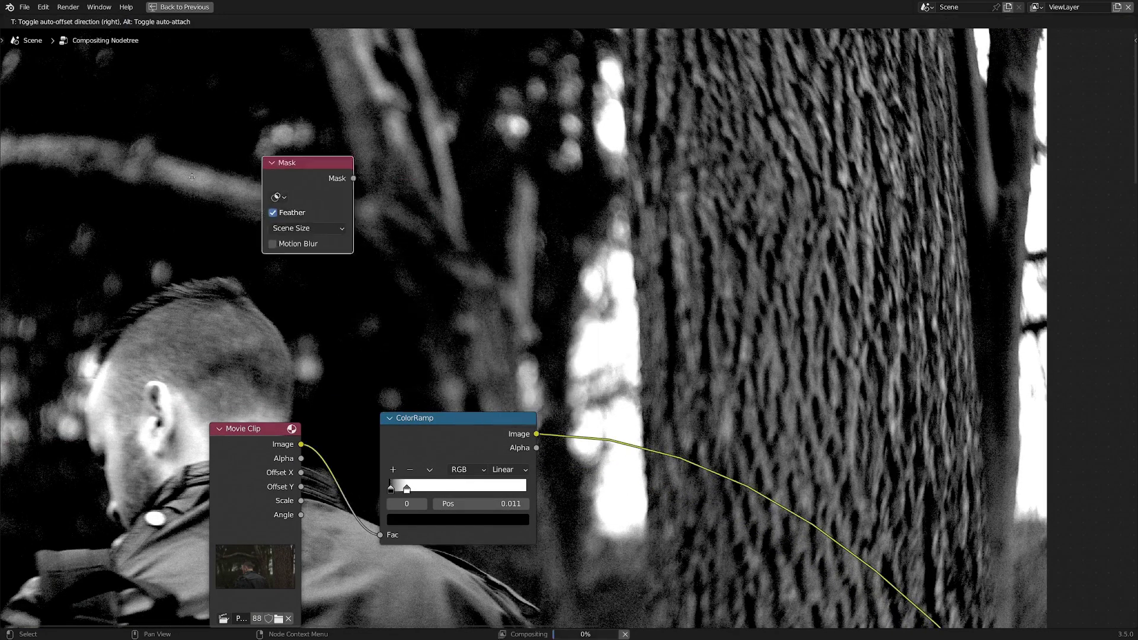
{"action": "left_click", "coordinate": [267, 239]}
{"action": "left_click", "coordinate": [213, 257]}
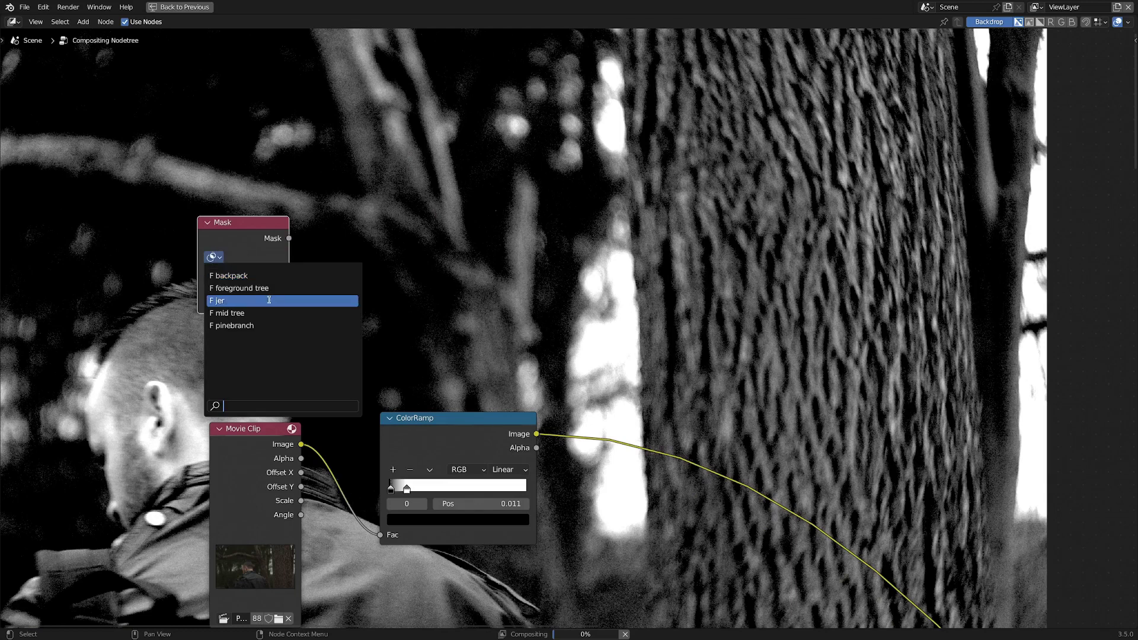
{"action": "left_click", "coordinate": [282, 288]}
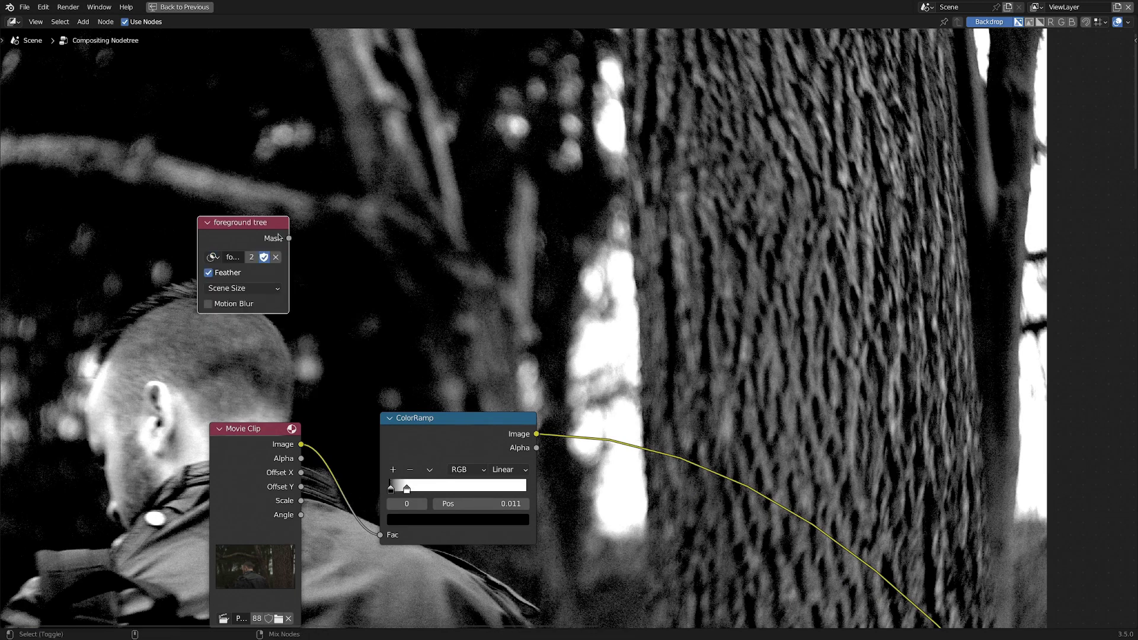
{"action": "left_click", "coordinate": [285, 291], "text": "ctrl+shift"}
{"action": "middle_click_drag", "start_coordinate": [497, 310], "coordinate": [467, 336]}
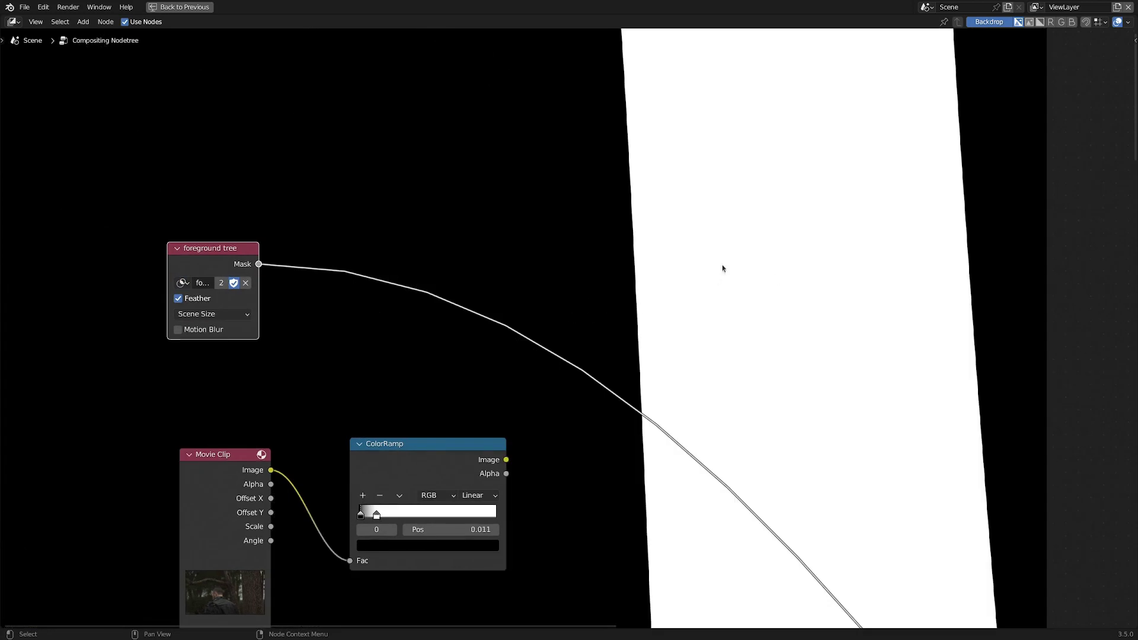
Step: Insert an Invert node between the foreground tree mask and the viewer
{"action": "key", "text": "shift+a"}
{"action": "mouse_move", "coordinate": [332, 345]}
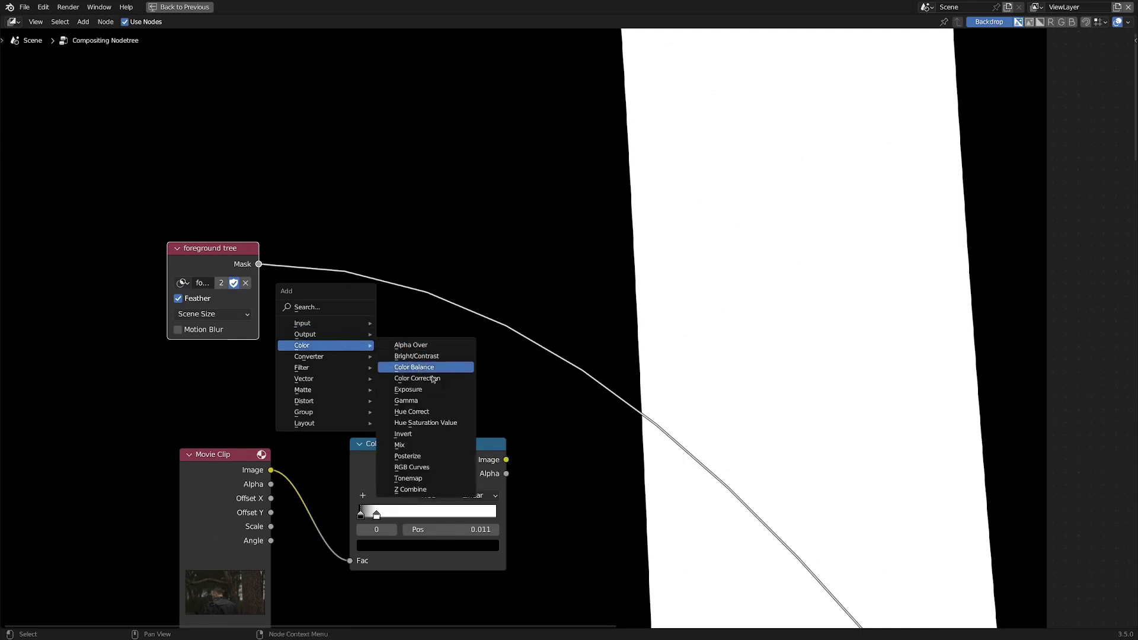
{"action": "left_click", "coordinate": [437, 434]}
{"action": "left_click", "coordinate": [338, 279]}
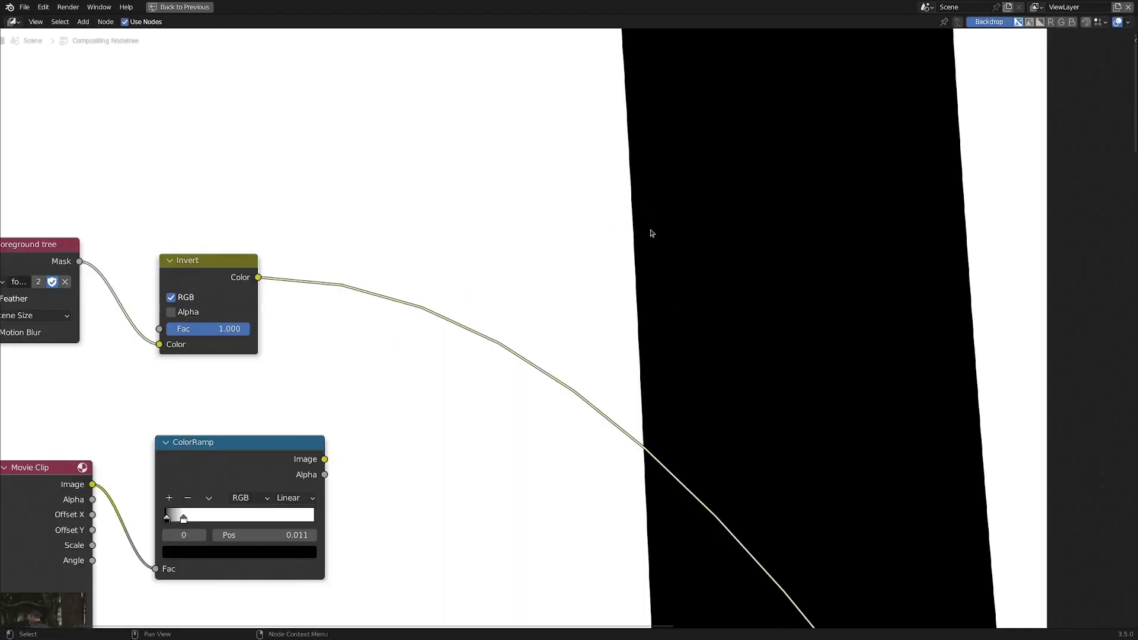
Step: Try a Dilate/Erode node after the Invert node with its Distance set to 2
{"action": "middle_click_drag", "start_coordinate": [457, 250], "coordinate": [379, 282]}
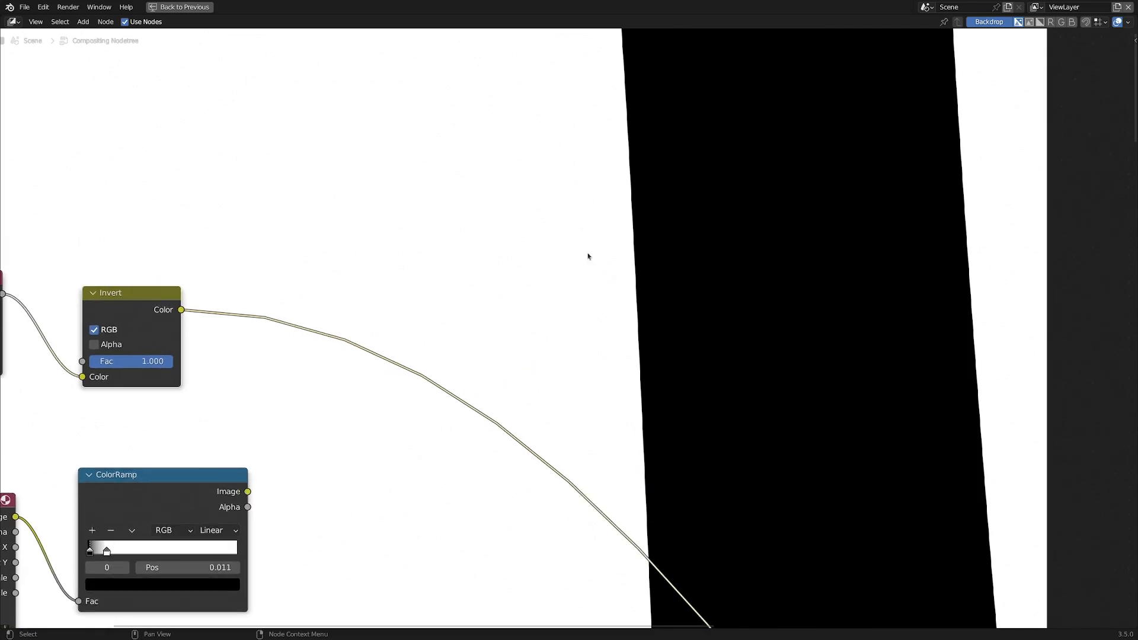
{"action": "middle_click_drag", "start_coordinate": [514, 275], "coordinate": [563, 363]}
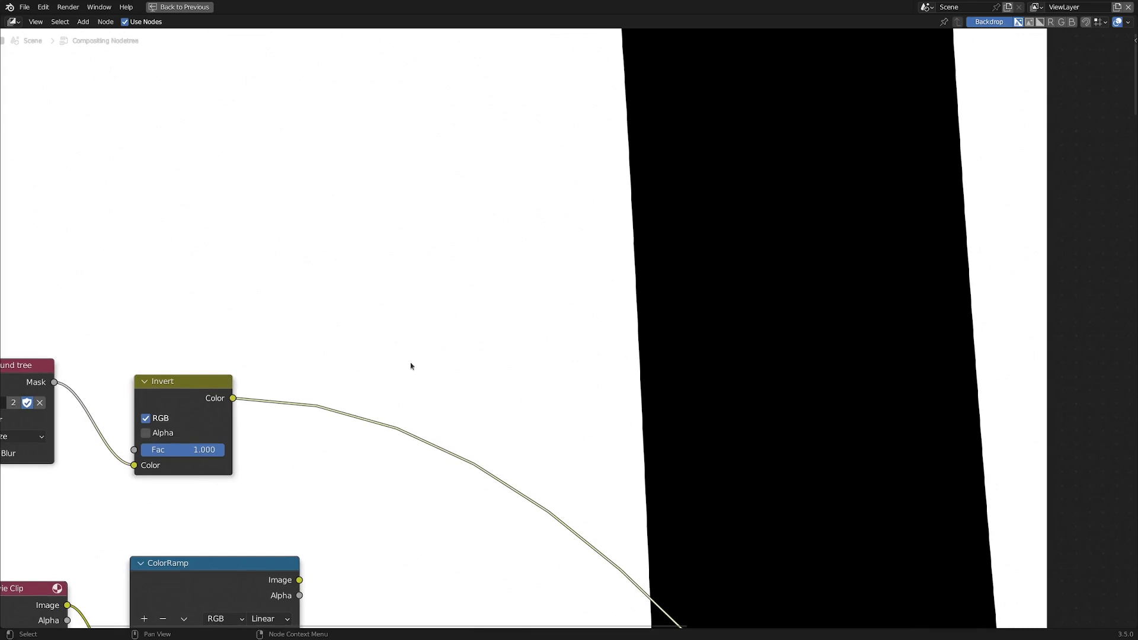
{"action": "key", "text": "shift+a"}
{"action": "mouse_move", "coordinate": [309, 354]}
{"action": "mouse_move", "coordinate": [290, 375]}
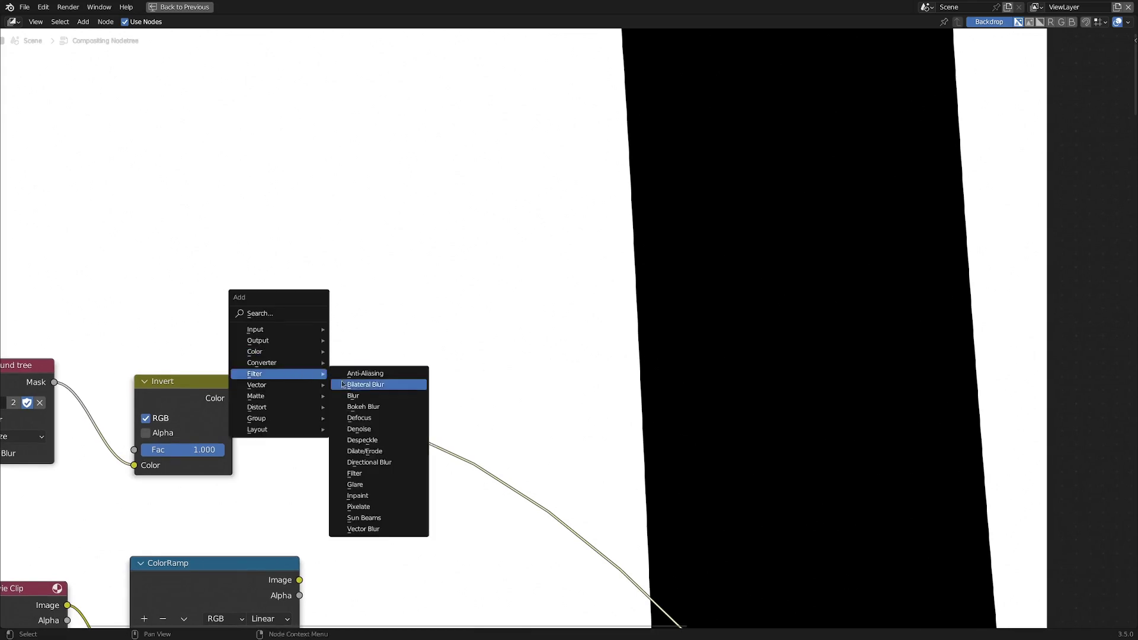
{"action": "left_click", "coordinate": [402, 451]}
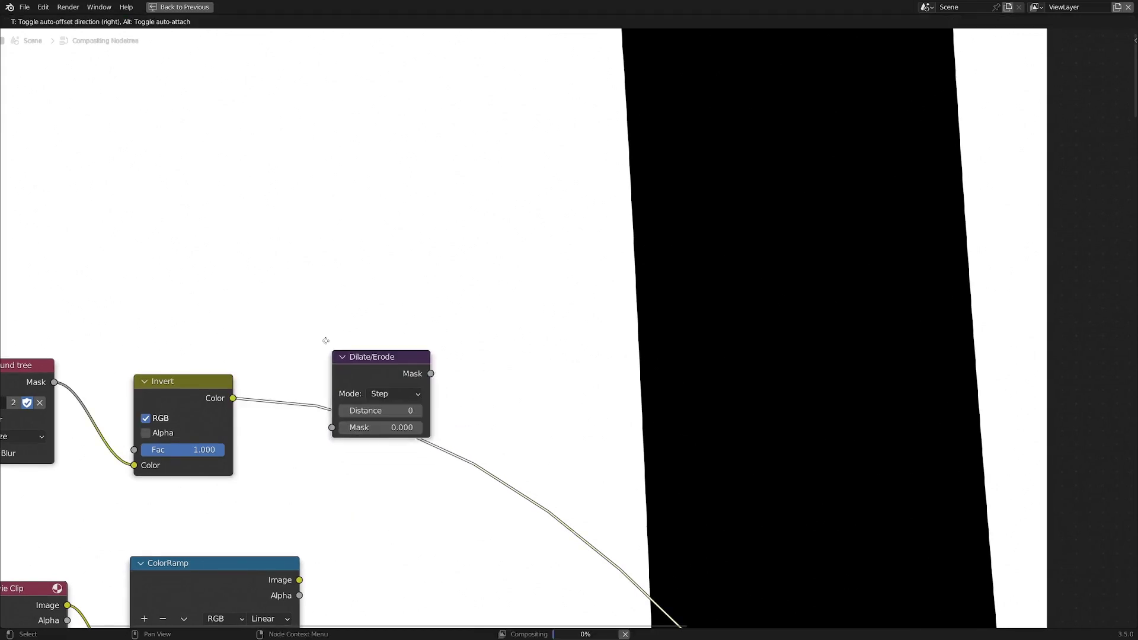
{"action": "left_click", "coordinate": [327, 420]}
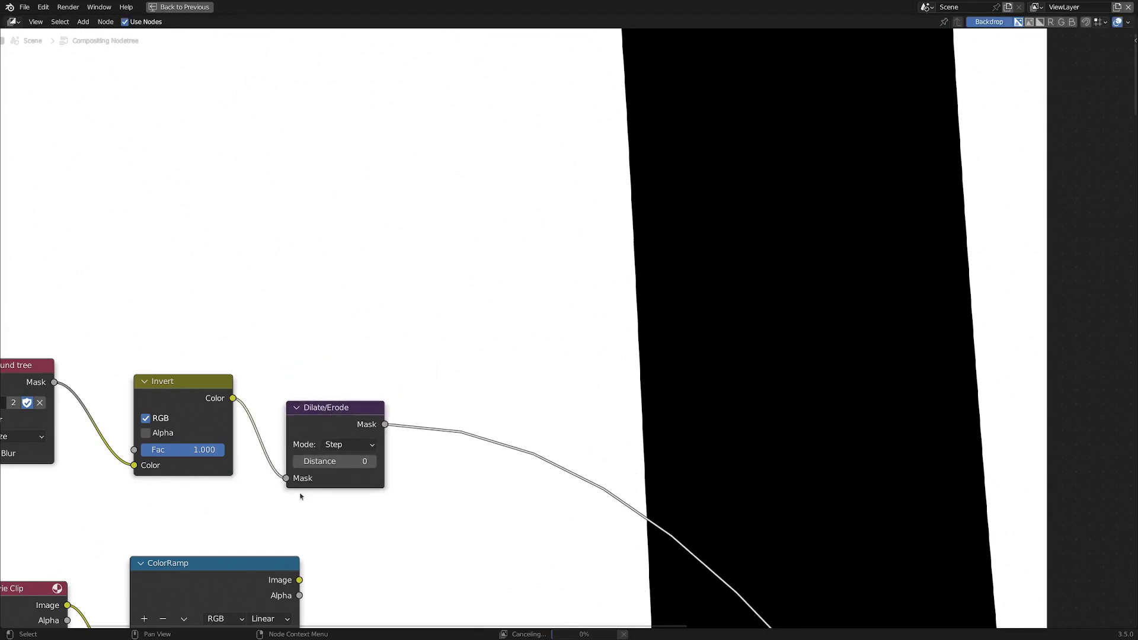
{"action": "left_click_drag", "start_coordinate": [373, 462], "coordinate": [386, 461]}
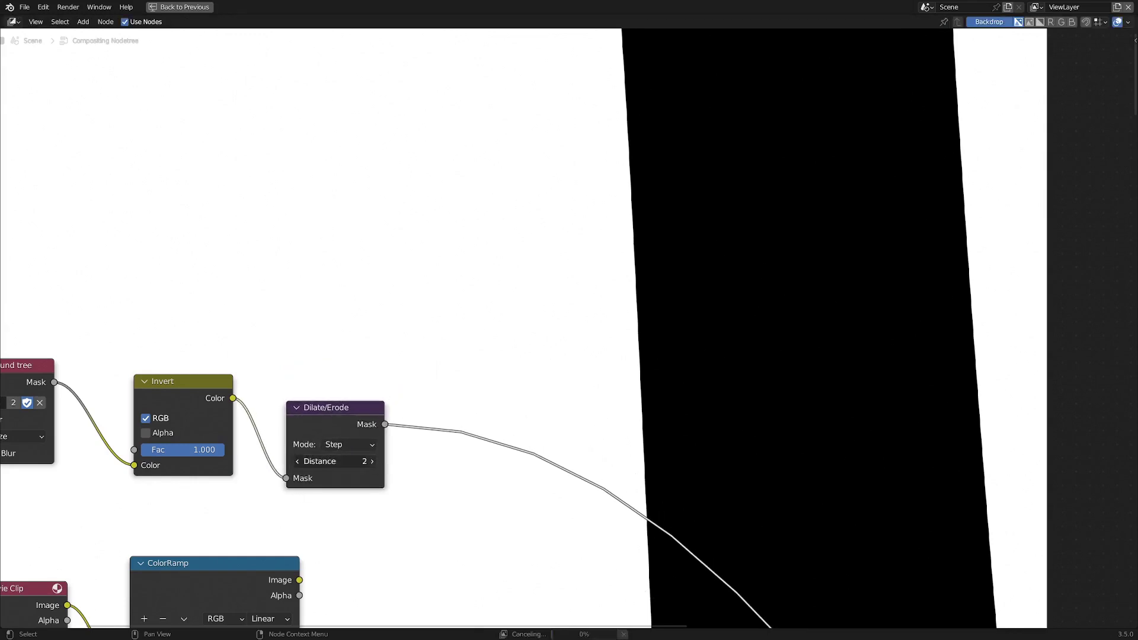
{"action": "left_click", "coordinate": [375, 462]}
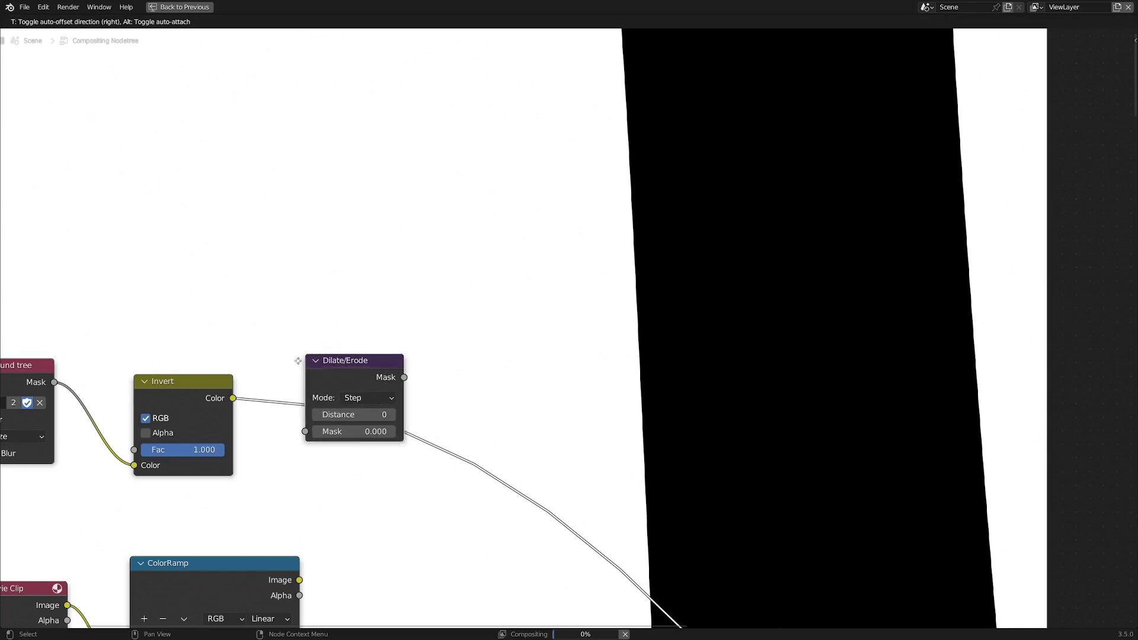
Step: Insert a fresh Dilate/Erode node on the link between the Invert node and the viewer
{"action": "left_click", "coordinate": [330, 382]}
{"action": "left_click_drag", "start_coordinate": [329, 382], "coordinate": [326, 420]}
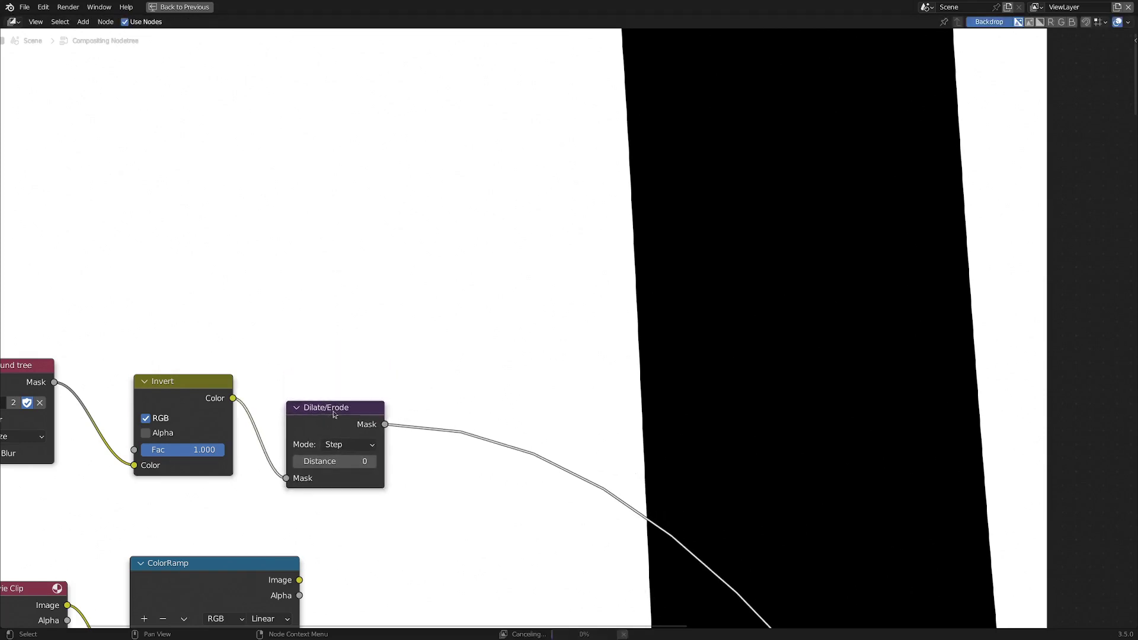
Step: Set the Dilate/Erode node's Distance to 4
{"action": "left_click", "coordinate": [373, 462]}
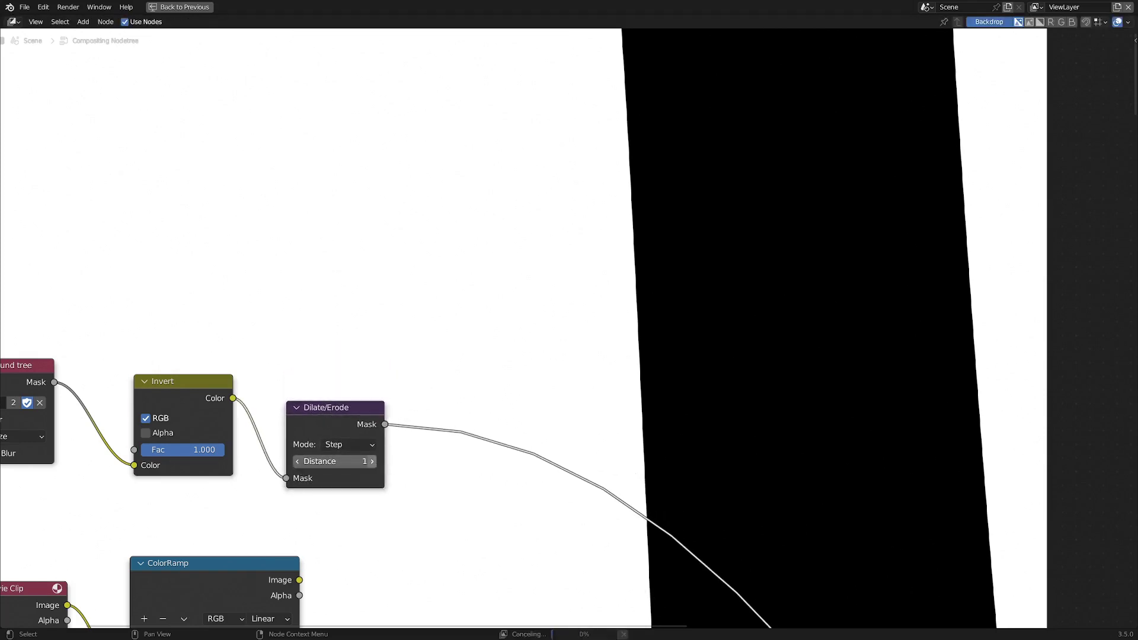
{"action": "left_click", "coordinate": [374, 461]}
{"action": "left_click", "coordinate": [374, 462]}
{"action": "left_click", "coordinate": [374, 462]}
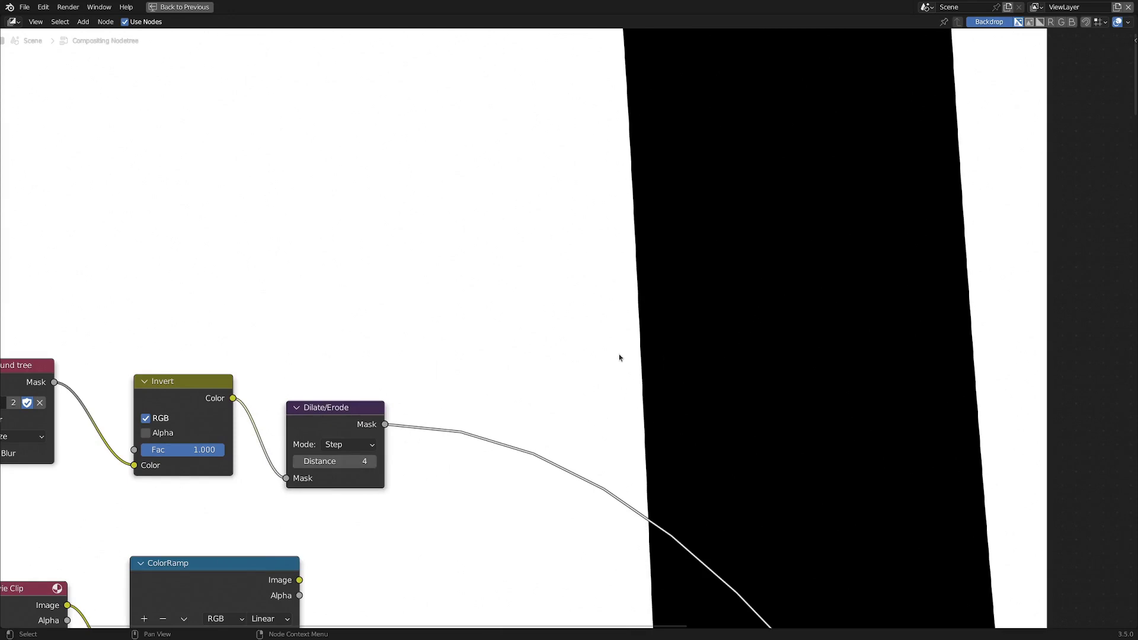
Step: Duplicate the Dilate/Erode node, place the copy above the original, and feed it from the Invert node's Color output
{"action": "left_click_drag", "start_coordinate": [330, 419], "coordinate": [347, 471]}
{"action": "key", "text": "shift+d"}
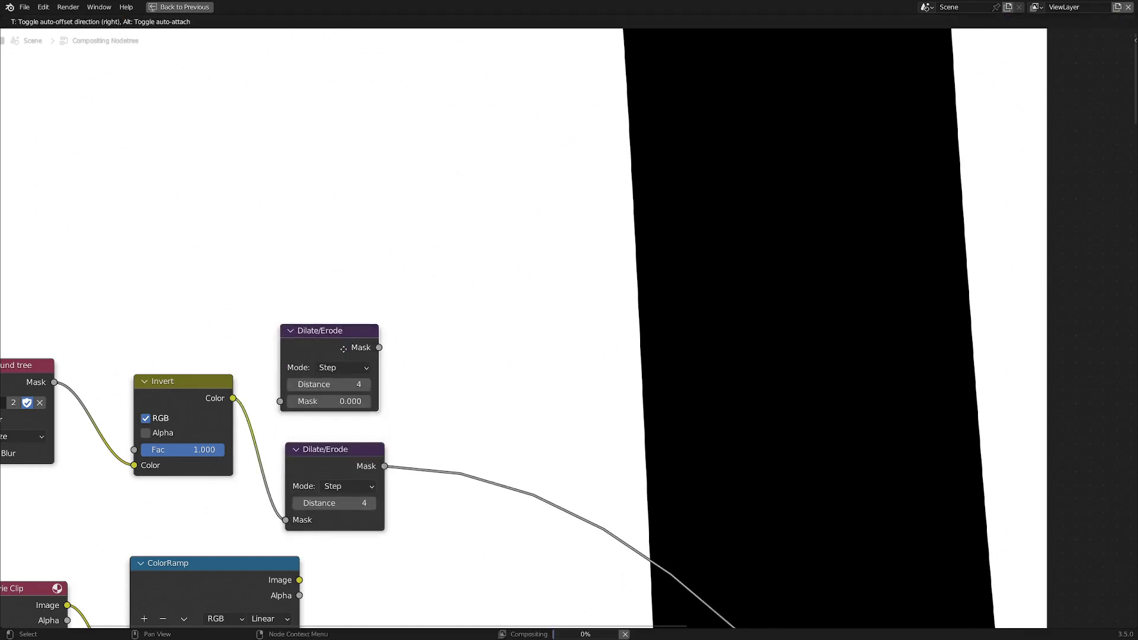
{"action": "left_click", "coordinate": [349, 345]}
{"action": "left_click_drag", "start_coordinate": [234, 398], "coordinate": [288, 397]}
Step: Set the upper Dilate/Erode node's Distance to -4 and preview its mask in the viewer
{"action": "left_click", "coordinate": [301, 380]}
{"action": "left_click", "coordinate": [301, 380]}
{"action": "left_click", "coordinate": [301, 380]}
{"action": "left_click", "coordinate": [301, 380]}
{"action": "left_click", "coordinate": [301, 380]}
{"action": "left_click", "coordinate": [301, 380]}
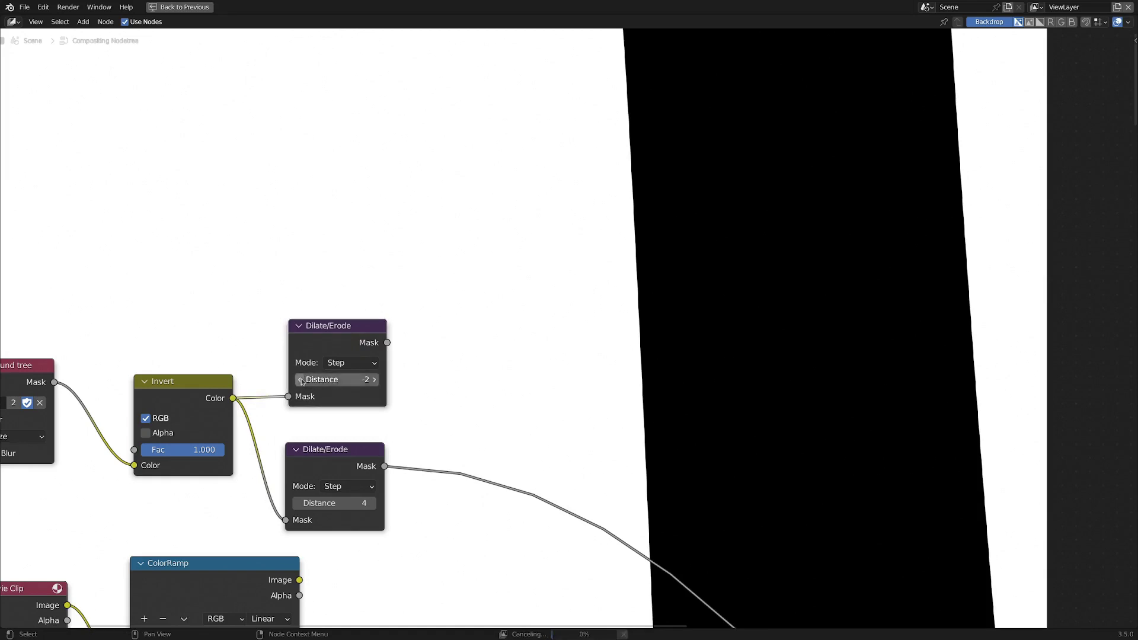
{"action": "left_click", "coordinate": [301, 380]}
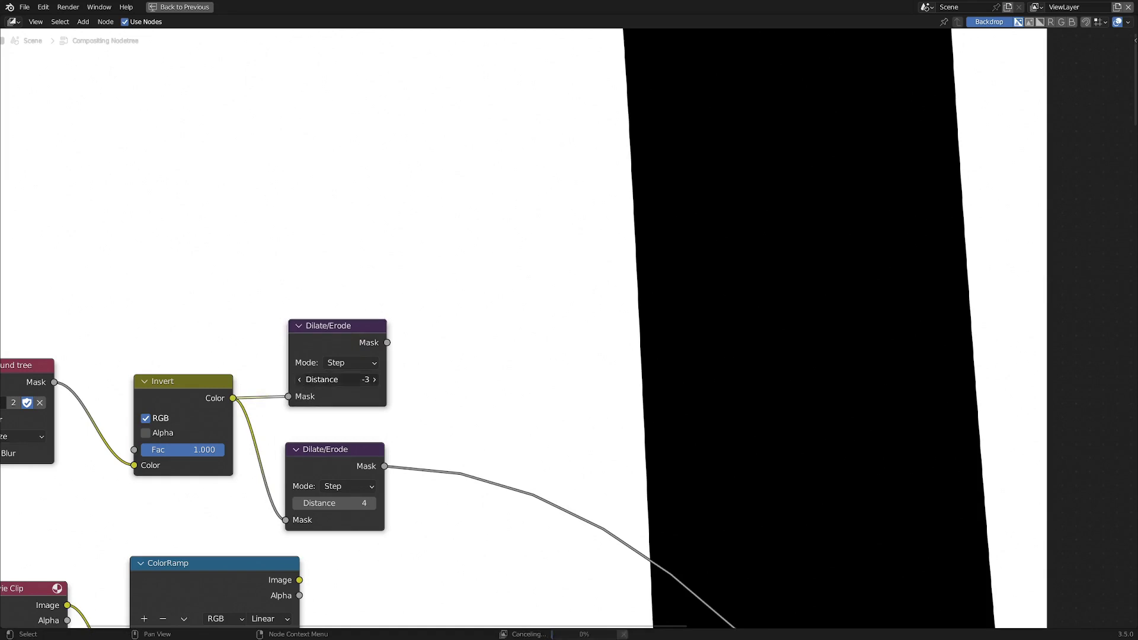
{"action": "left_click", "coordinate": [381, 343], "text": "ctrl+shift"}
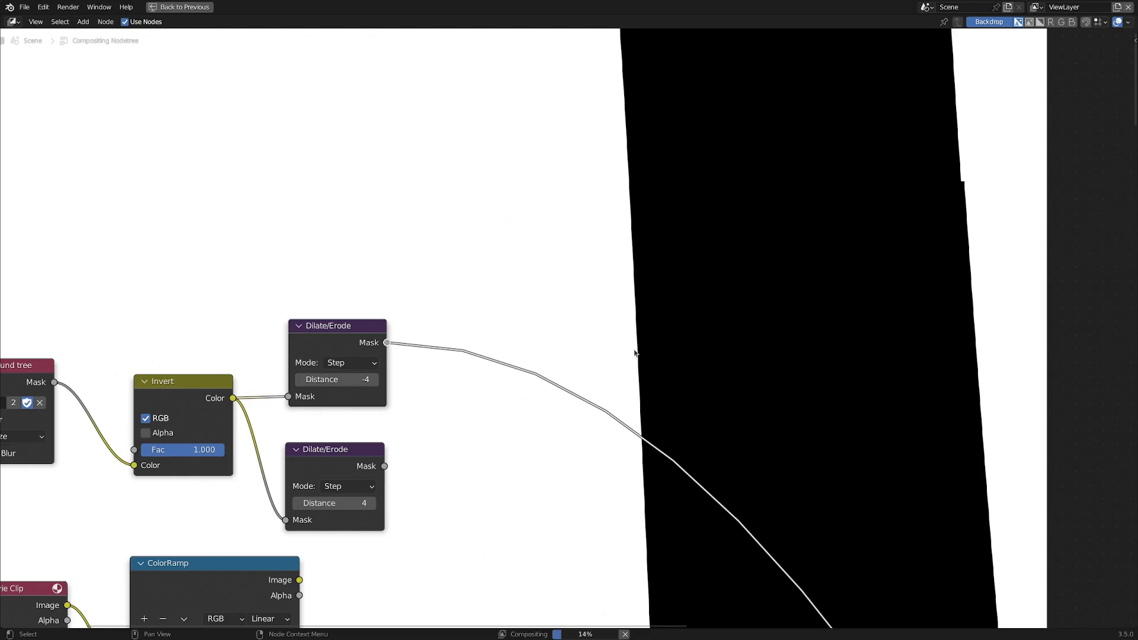
Step: Move the lower Dilate/Erode and ColorRamp nodes closer together and preview the ColorRamp image in the viewer
{"action": "scroll", "coordinate": [578, 349], "scroll_direction": "down", "scroll_amount": 1}
{"action": "middle_click_drag", "start_coordinate": [553, 352], "coordinate": [503, 348]}
{"action": "left_click_drag", "start_coordinate": [308, 440], "coordinate": [309, 429]}
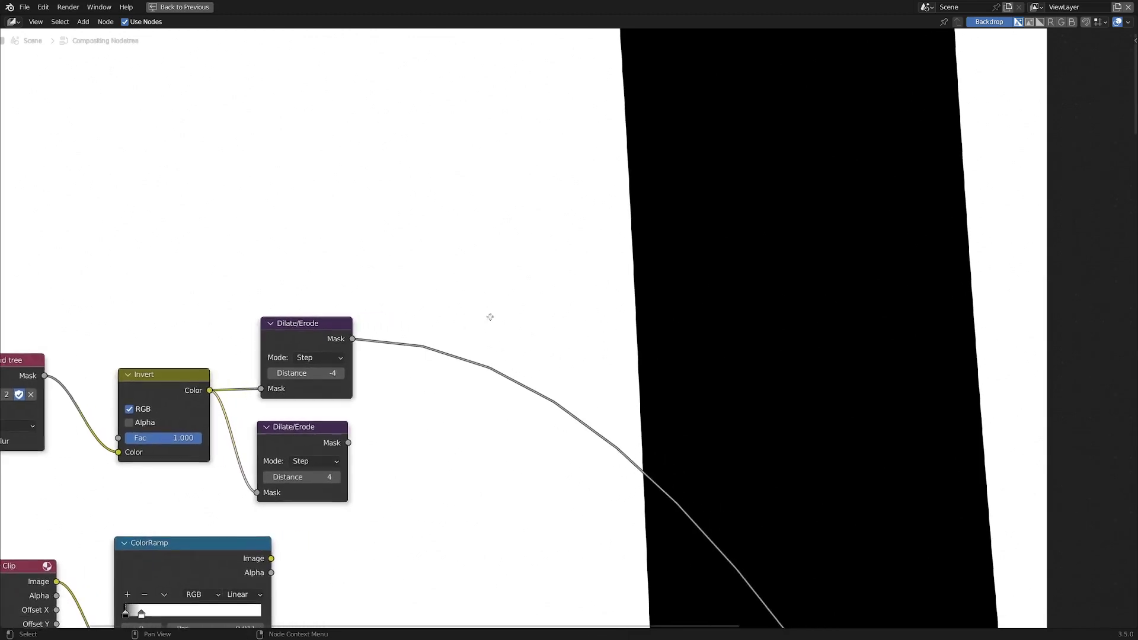
{"action": "middle_click_drag", "start_coordinate": [515, 289], "coordinate": [478, 325]}
{"action": "middle_click_drag", "start_coordinate": [425, 383], "coordinate": [372, 355]}
{"action": "left_click_drag", "start_coordinate": [155, 535], "coordinate": [218, 529]}
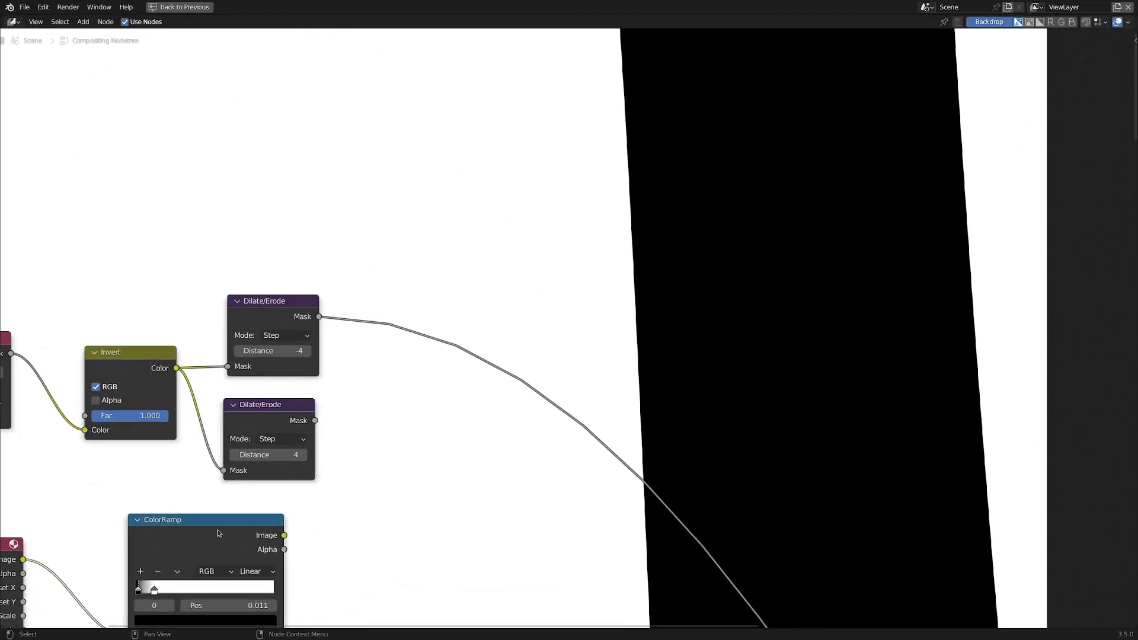
{"action": "left_click", "coordinate": [249, 539], "text": "ctrl+shift"}
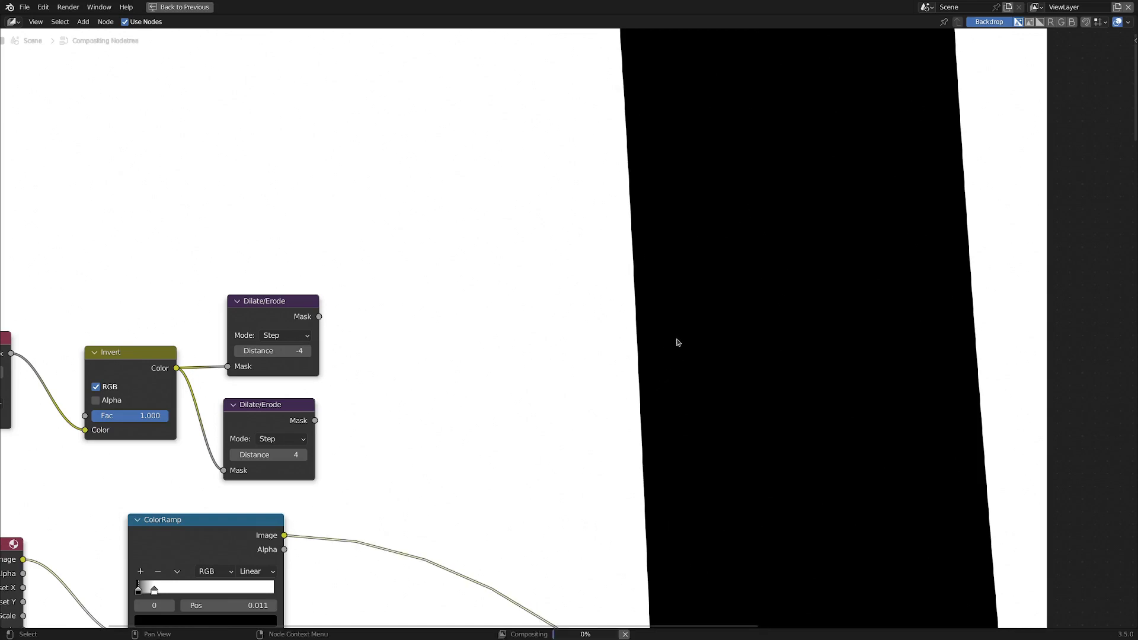
{"action": "scroll", "coordinate": [432, 433], "scroll_direction": "up", "scroll_amount": 2}
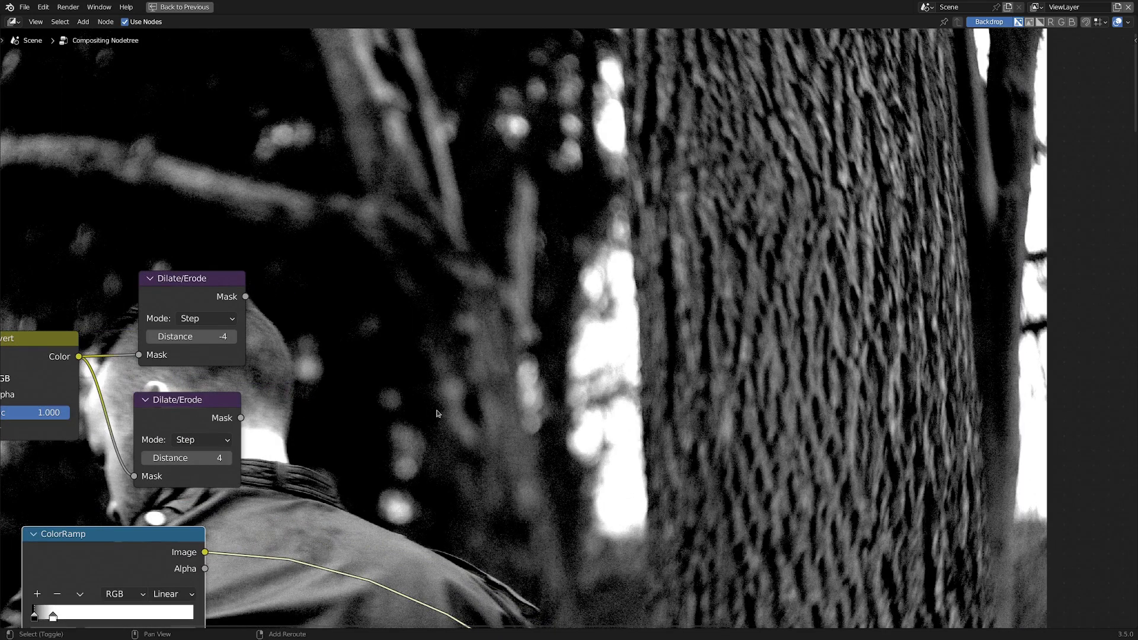
Step: Add a Mix node and connect the upper Dilate/Erode mask to its first Image input and the ColorRamp image to its second
{"action": "key", "text": "shift+a"}
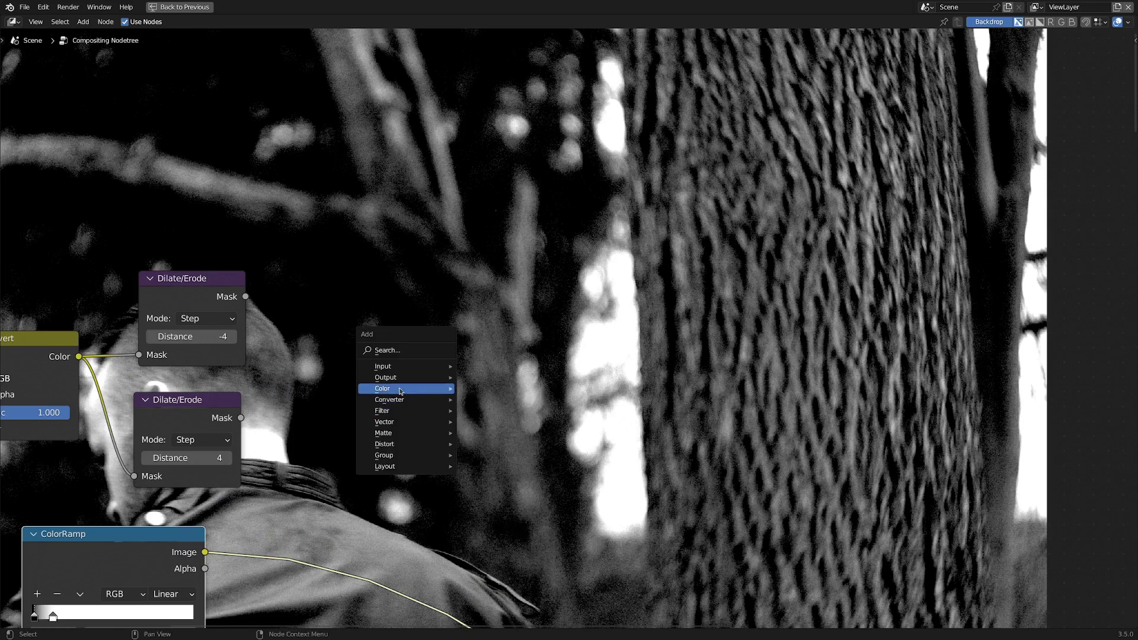
{"action": "mouse_move", "coordinate": [401, 391]}
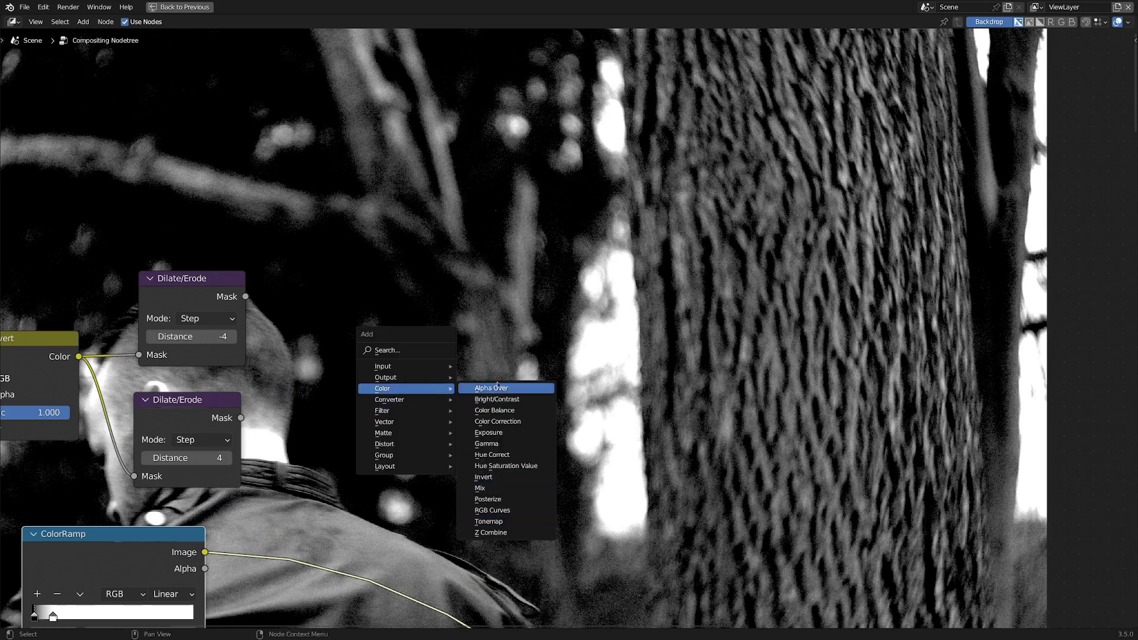
{"action": "left_click", "coordinate": [492, 488]}
{"action": "left_click", "coordinate": [439, 332]}
{"action": "left_click_drag", "start_coordinate": [245, 296], "coordinate": [438, 397]}
{"action": "mouse_move", "coordinate": [219, 308]}
{"action": "left_mouse_down"}
{"action": "mouse_move", "coordinate": [229, 287]}
{"action": "mouse_move", "coordinate": [213, 303]}
{"action": "left_mouse_up"}
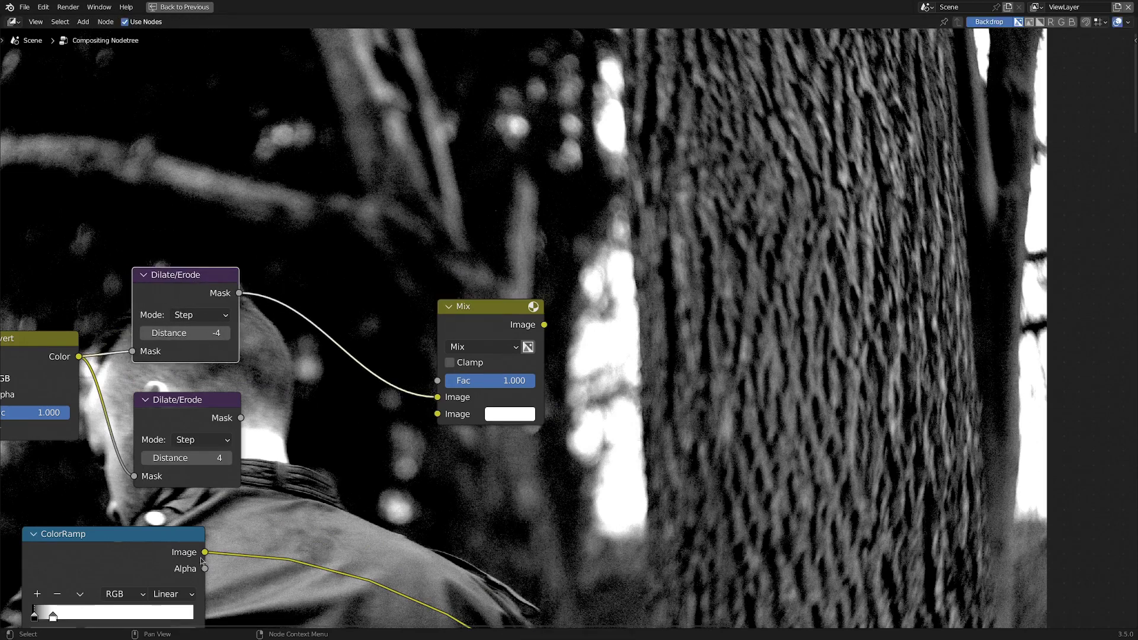
{"action": "left_click_drag", "start_coordinate": [202, 560], "coordinate": [437, 414]}
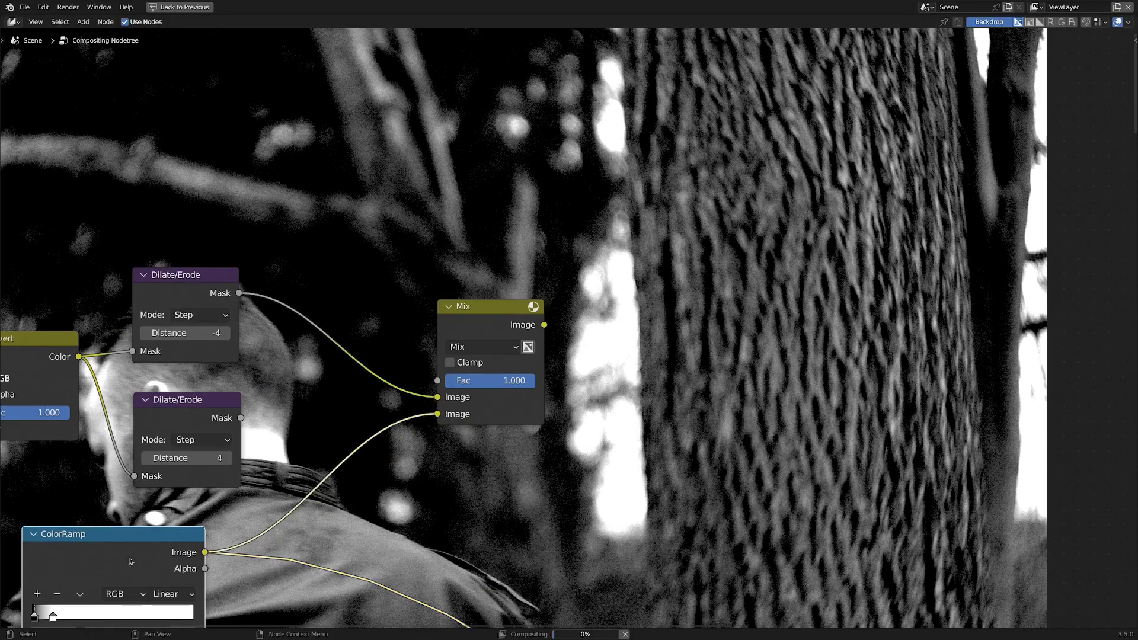
{"action": "left_click_drag", "start_coordinate": [131, 561], "coordinate": [157, 553]}
Step: Set the Mix node's blend mode to Add and preview its result in the viewer
{"action": "left_click", "coordinate": [482, 347]}
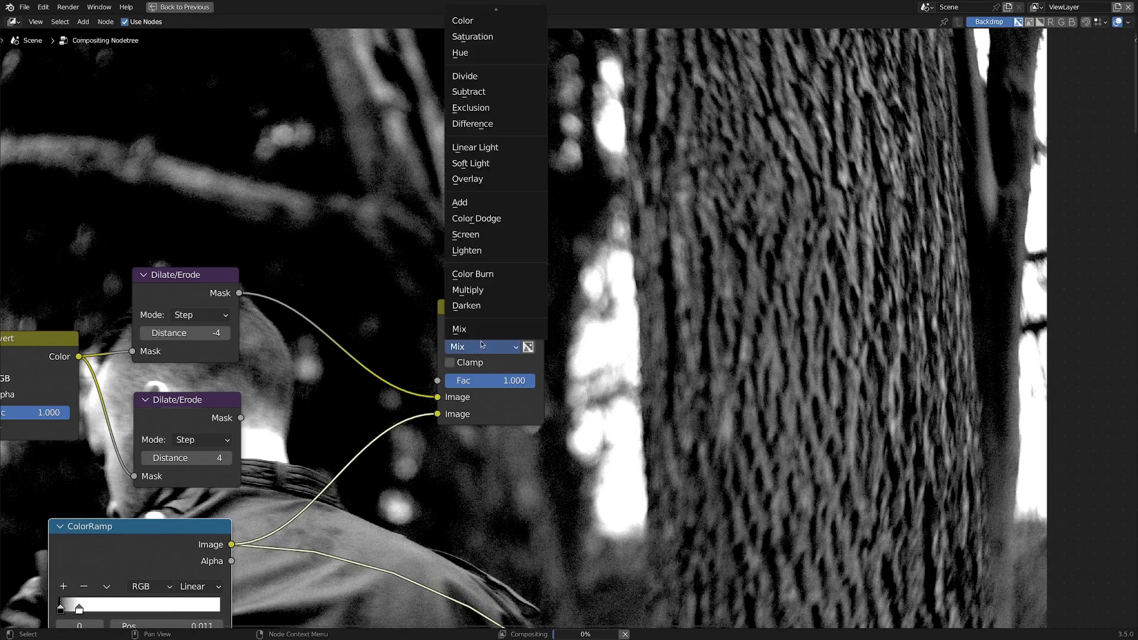
{"action": "key", "text": "a"}
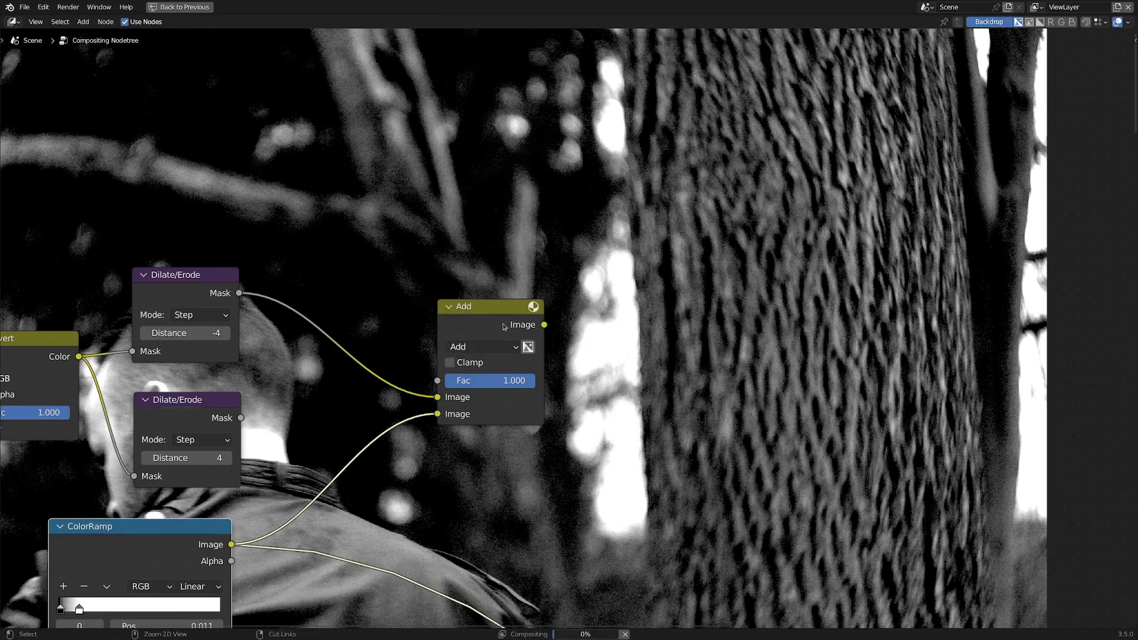
{"action": "left_click", "coordinate": [504, 326], "text": "ctrl+shift"}
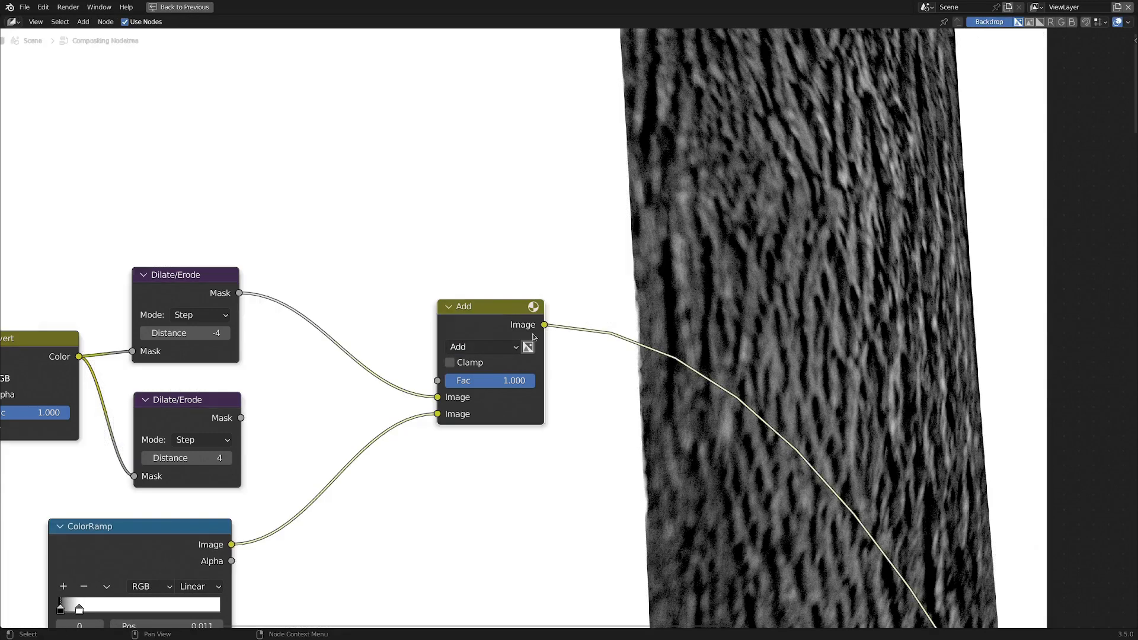
Step: Set the upper Dilate/Erode node's Distance to -9
{"action": "scroll", "coordinate": [228, 402], "scroll_direction": "up", "scroll_amount": 1}
{"action": "middle_click_drag", "start_coordinate": [236, 406], "coordinate": [350, 453]}
{"action": "left_click", "coordinate": [257, 378]}
{"action": "left_click", "coordinate": [260, 378]}
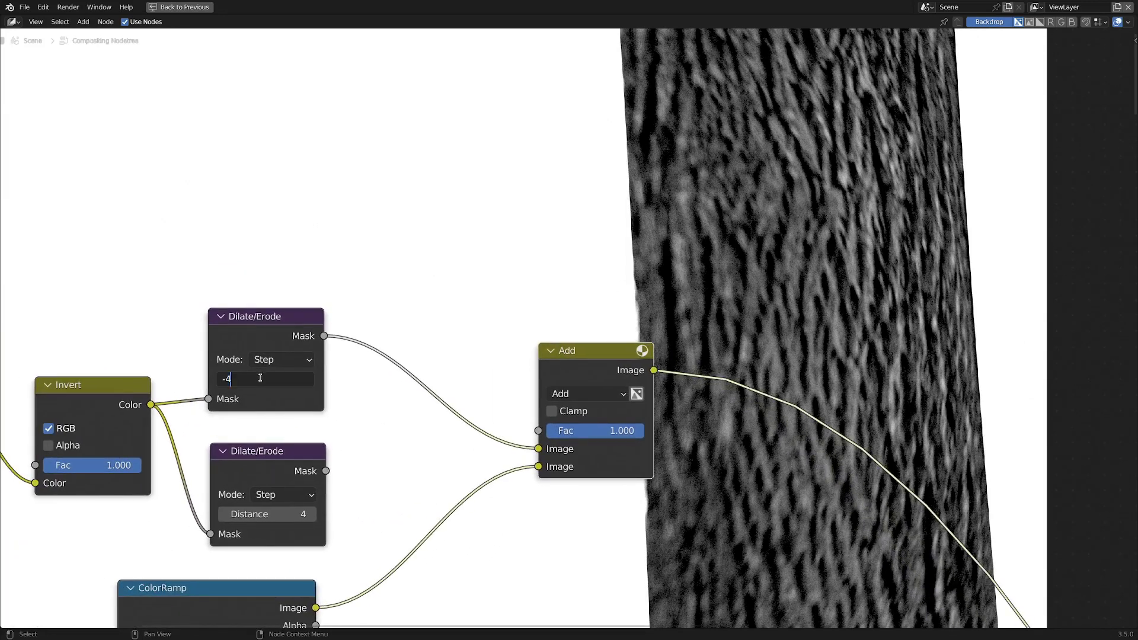
{"action": "key", "text": "BackSpace"}
{"action": "type", "text": "9"}
{"action": "key", "text": "Return"}
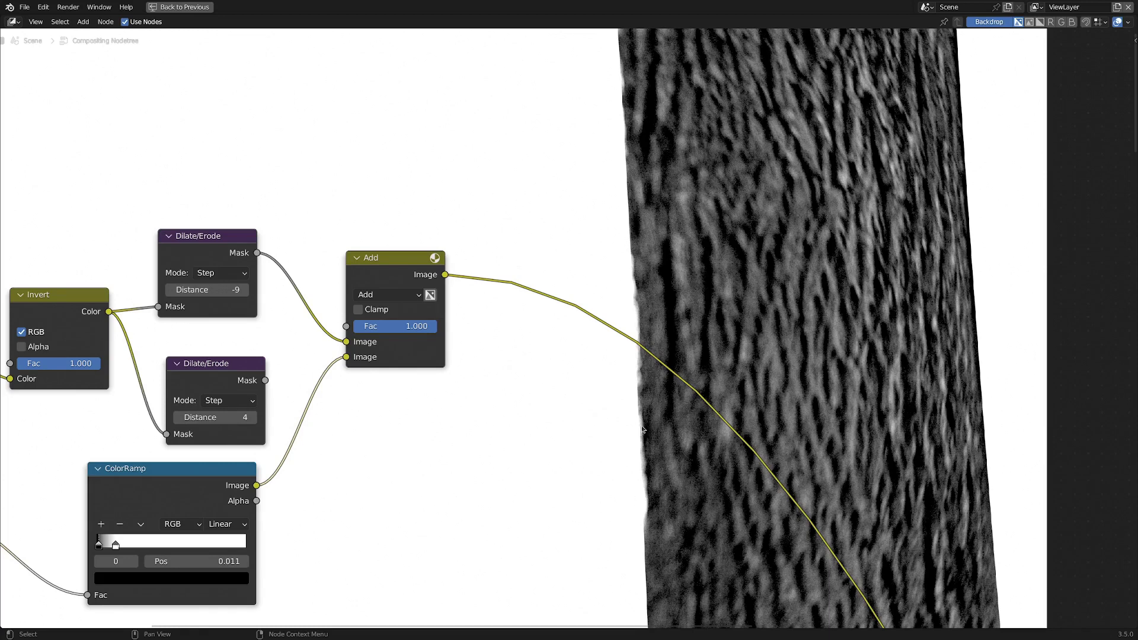
Step: Duplicate the Add node onto its output link, set the copy to Multiply, and connect the lower Dilate/Erode mask to its second Image input
{"action": "key", "text": "shift+d"}
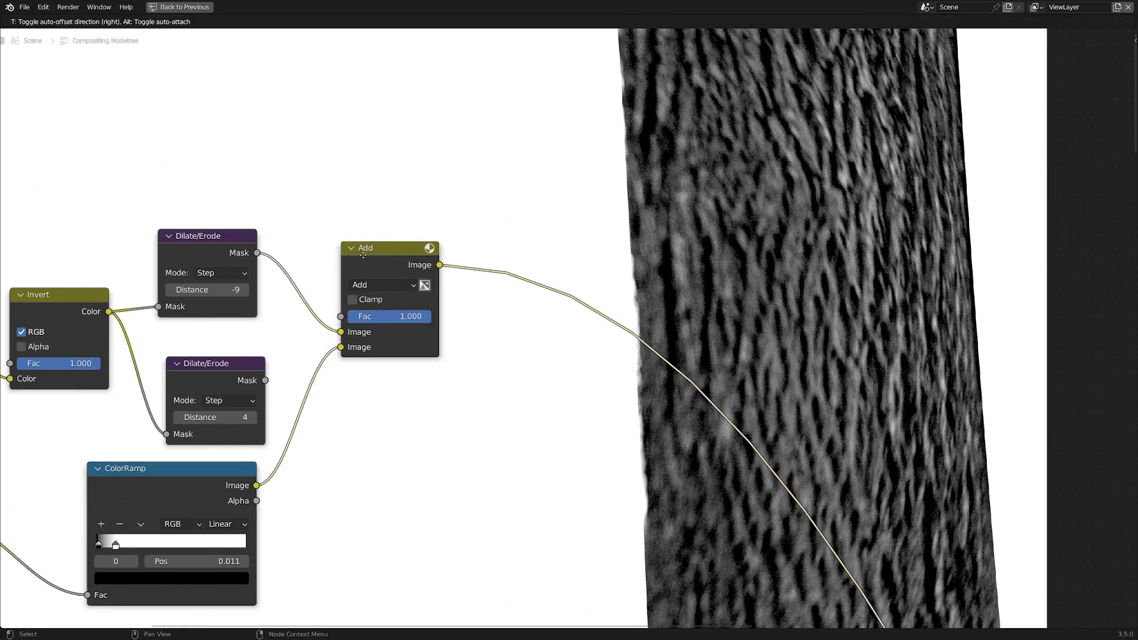
{"action": "left_click", "coordinate": [576, 348]}
{"action": "left_click", "coordinate": [576, 349]}
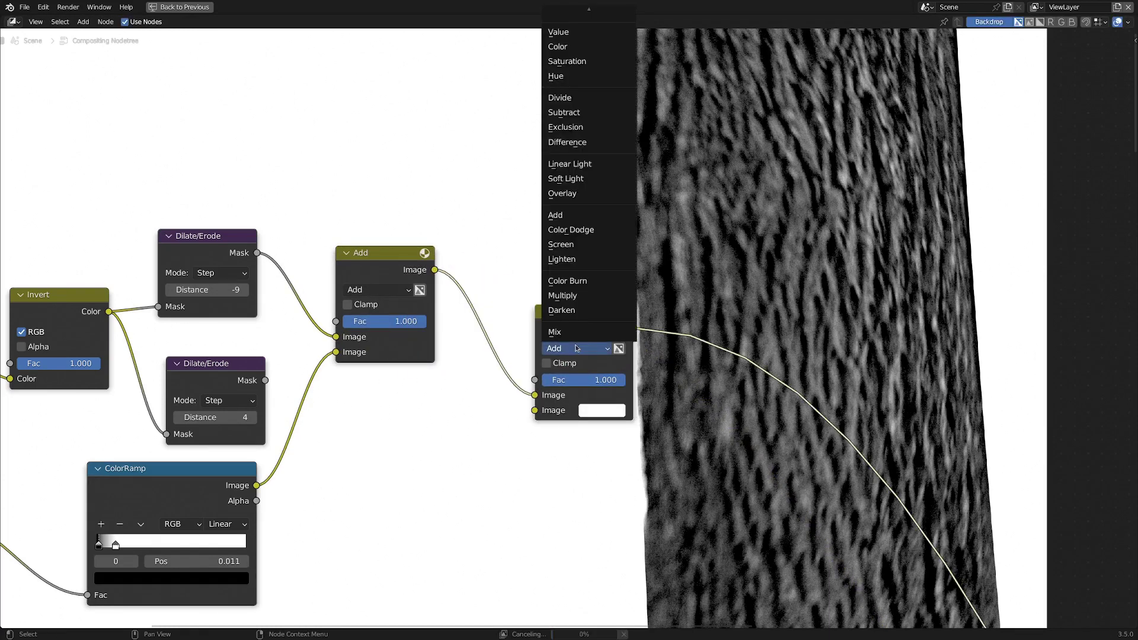
{"action": "left_click", "coordinate": [578, 295]}
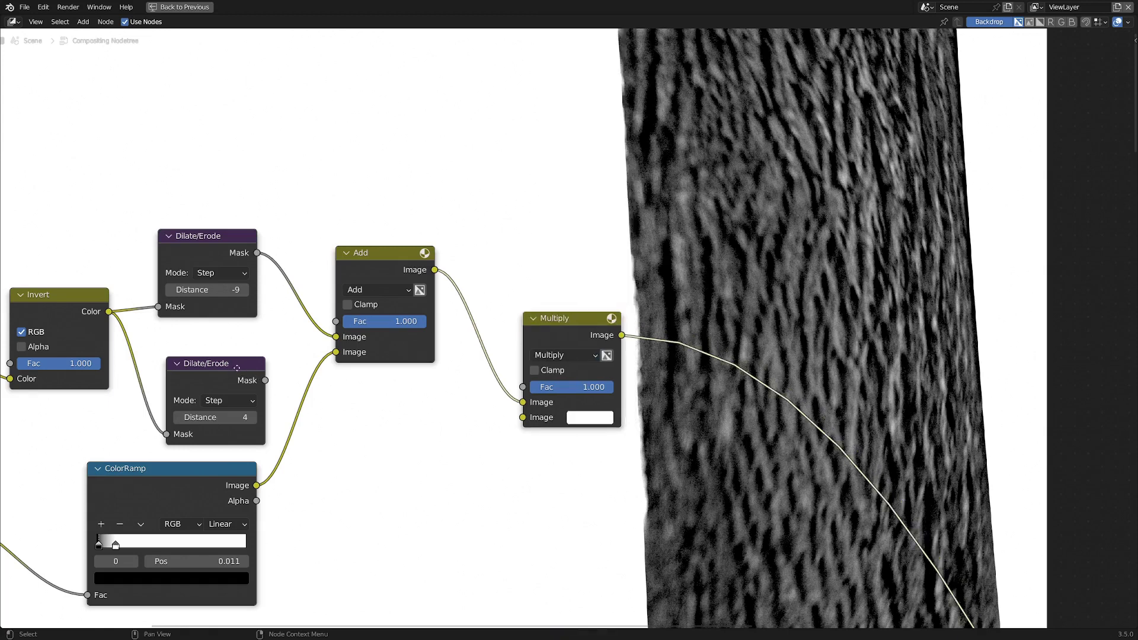
{"action": "left_click_drag", "start_coordinate": [227, 374], "coordinate": [522, 418]}
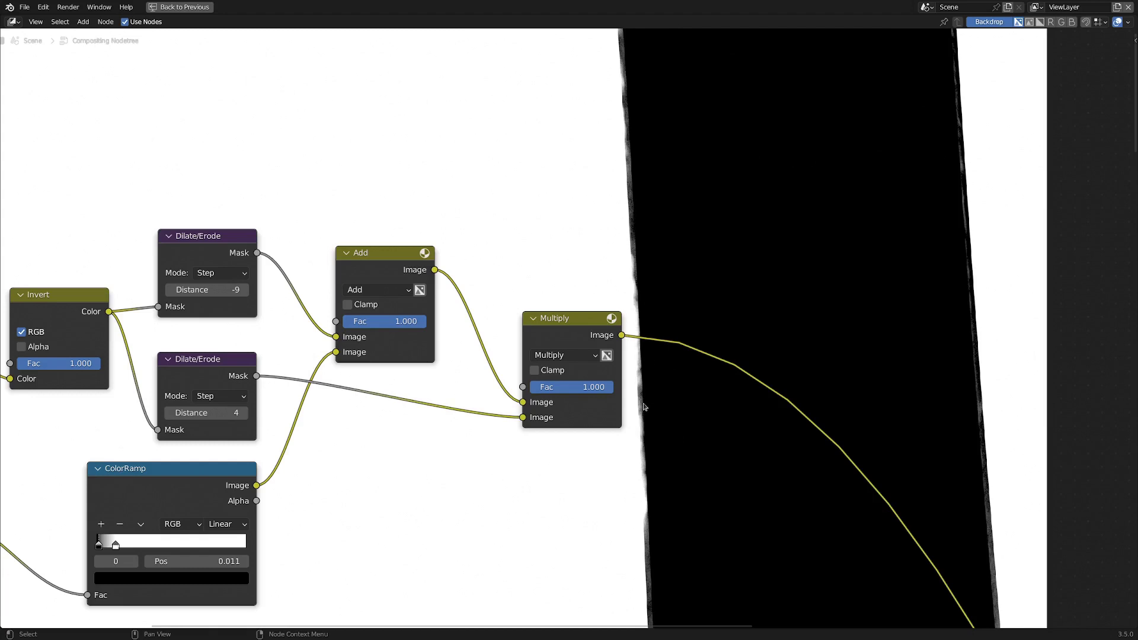
Step: Bring the two Dilate/Erode nodes closer together and set the lower one's Distance to 8
{"action": "scroll", "coordinate": [377, 426], "scroll_direction": "up", "scroll_amount": 2}
{"action": "middle_click_drag", "start_coordinate": [270, 371], "coordinate": [404, 477]}
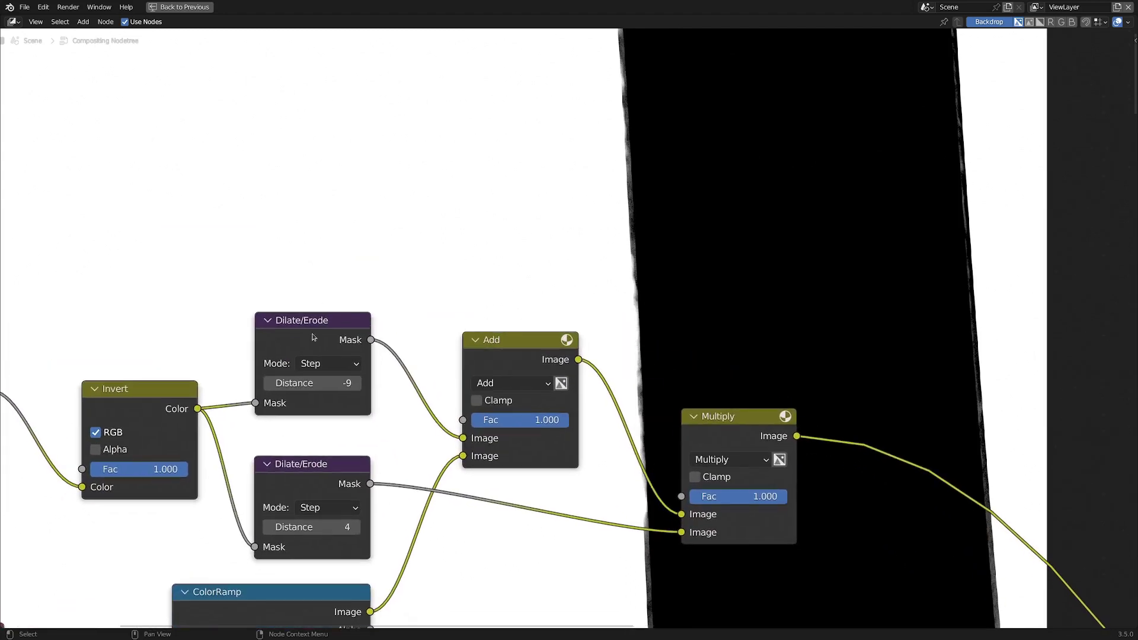
{"action": "left_click_drag", "start_coordinate": [314, 337], "coordinate": [322, 361]}
{"action": "left_click_drag", "start_coordinate": [312, 476], "coordinate": [323, 472]}
{"action": "left_click", "coordinate": [326, 522]}
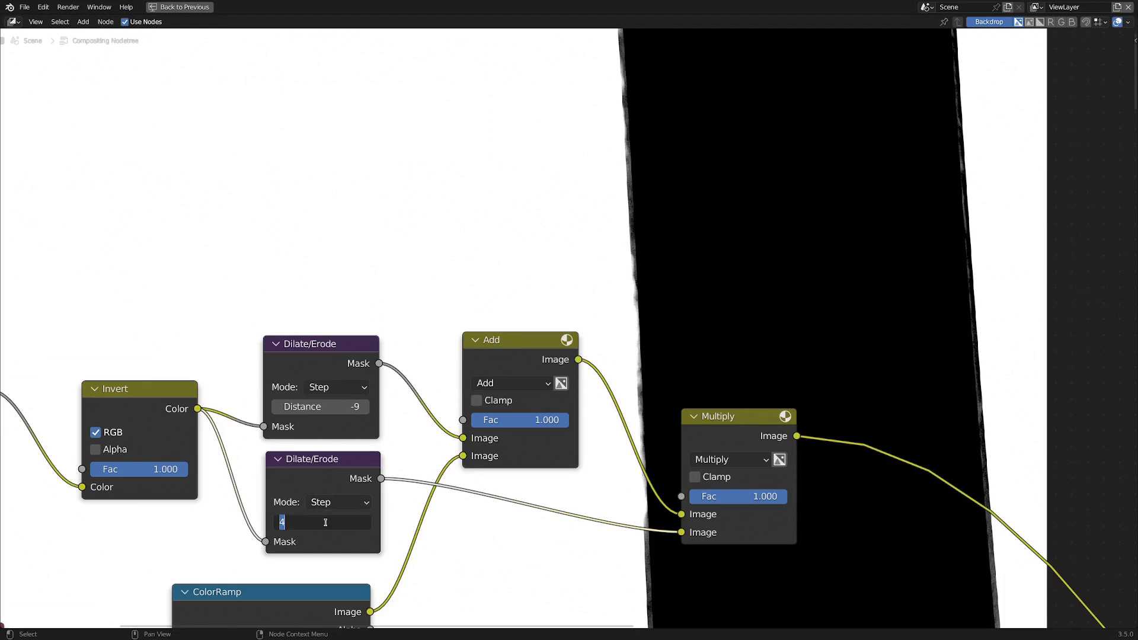
{"action": "type", "text": "8"}
{"action": "key", "text": "Return"}
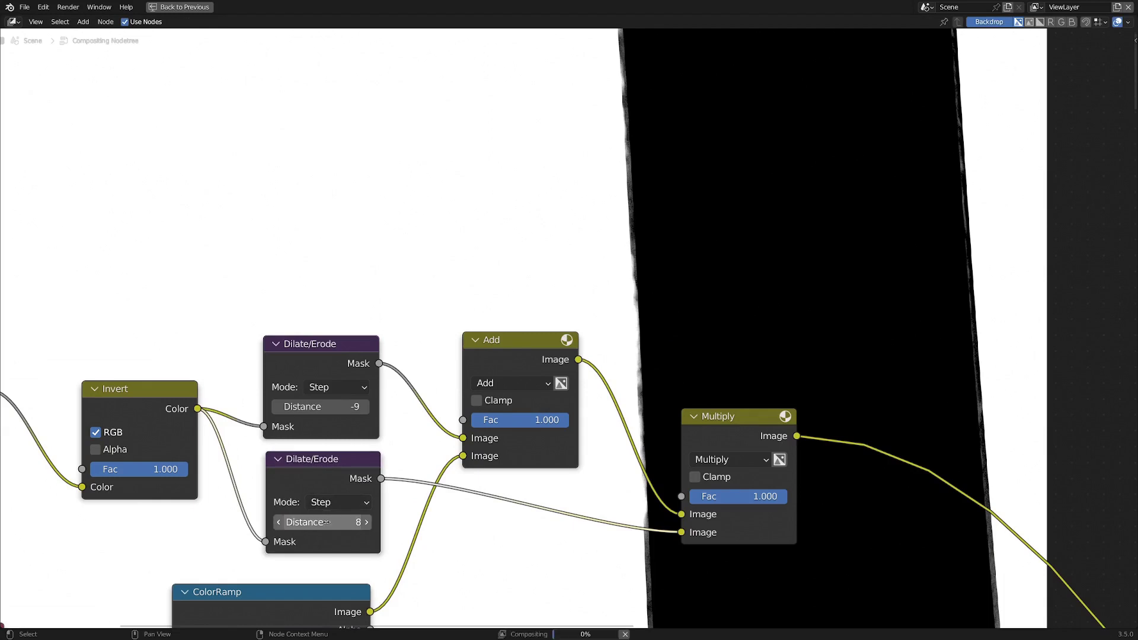
{"action": "middle_click_drag", "start_coordinate": [609, 543], "coordinate": [586, 579]}
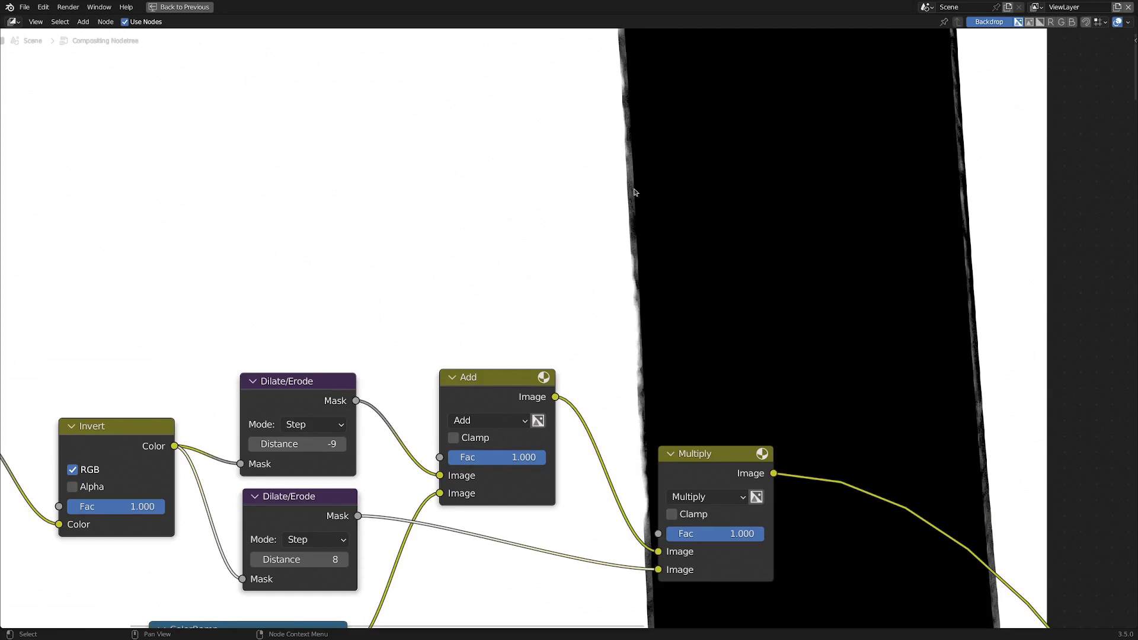
Step: Set the ColorRamp's white stop to position 0.112 while previewing its output, and return the viewer to the Multiply result
{"action": "middle_click_drag", "start_coordinate": [715, 370], "coordinate": [717, 309]}
{"action": "middle_click_drag", "start_coordinate": [450, 550], "coordinate": [432, 338]}
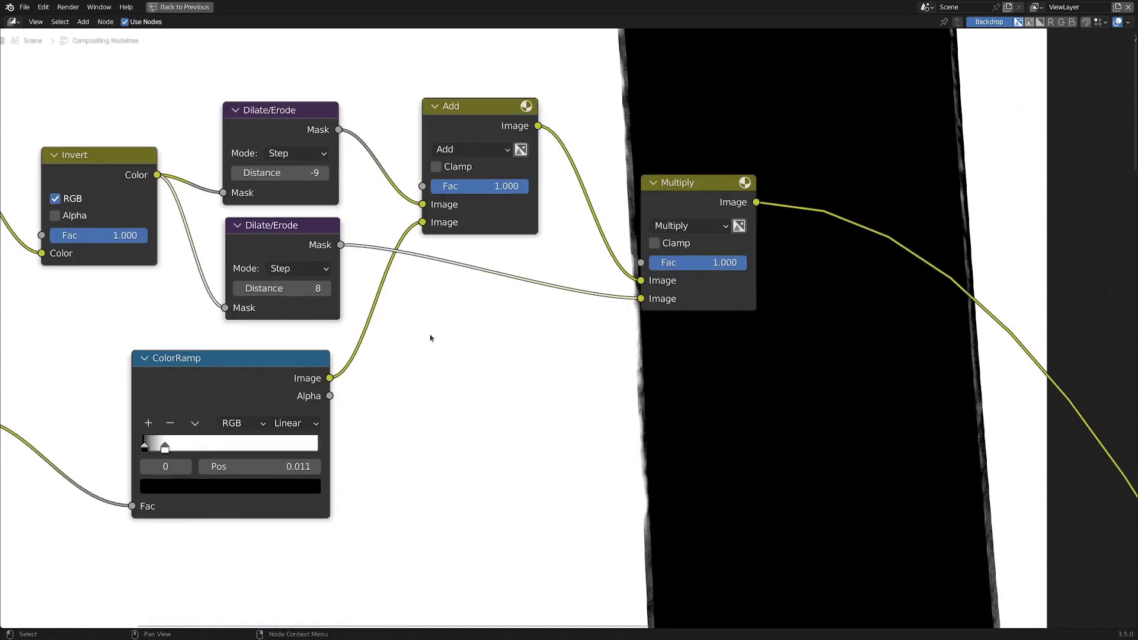
{"action": "left_click", "coordinate": [228, 393], "text": "ctrl+shift"}
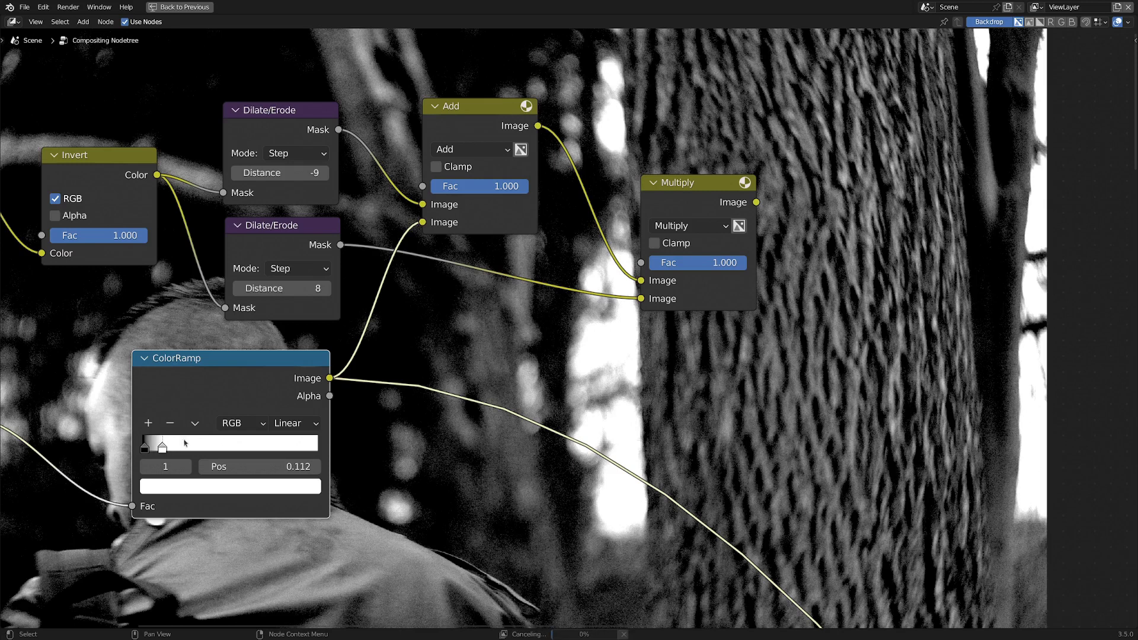
{"action": "scroll", "coordinate": [364, 355], "scroll_direction": "down", "scroll_amount": 2}
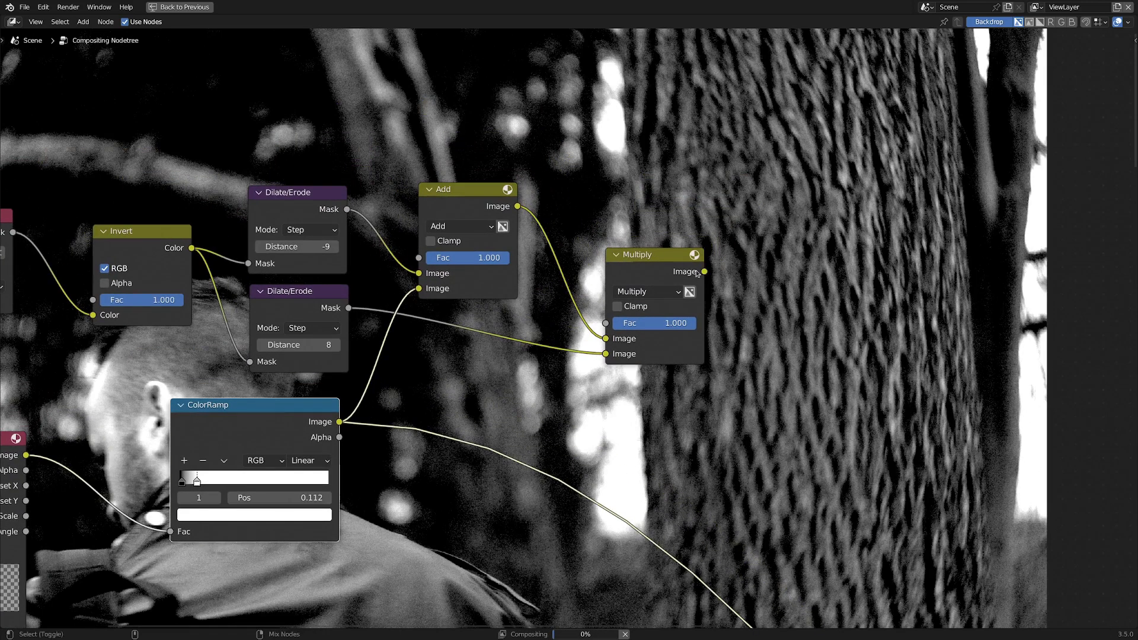
{"action": "scroll", "coordinate": [697, 272], "scroll_direction": "down", "scroll_amount": 6}
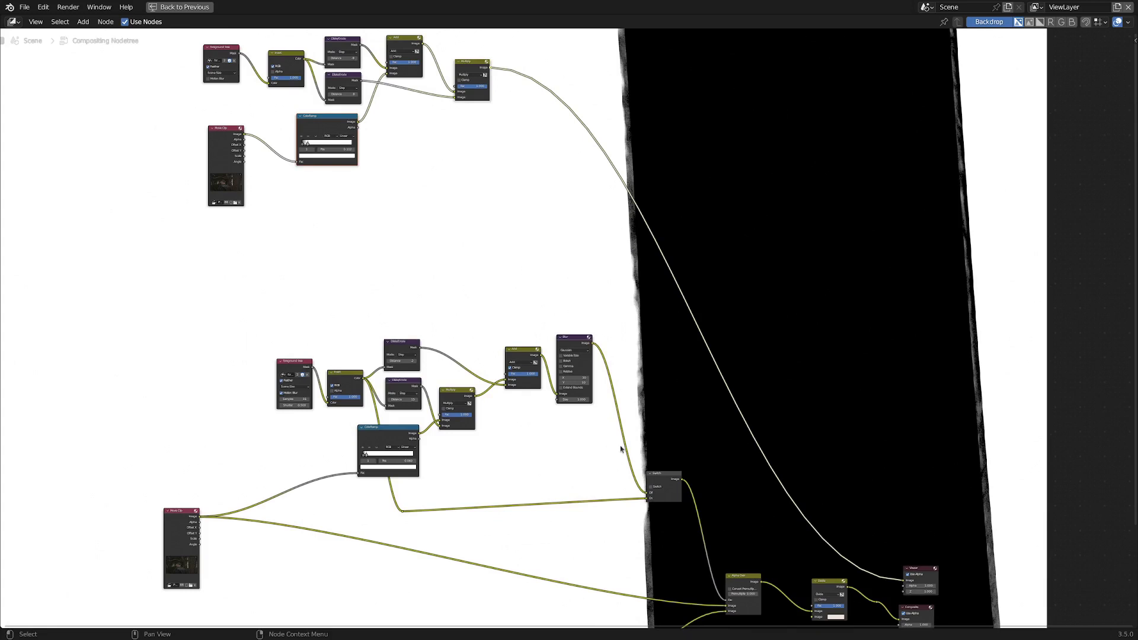
Step: Preview the Switch node's output from the existing lower mask setup and reposition the Blur node that feeds it
{"action": "middle_click_drag", "start_coordinate": [636, 454], "coordinate": [596, 425]}
{"action": "scroll", "coordinate": [596, 424], "scroll_direction": "up", "scroll_amount": 1}
{"action": "left_click", "coordinate": [636, 453], "text": "ctrl+shift"}
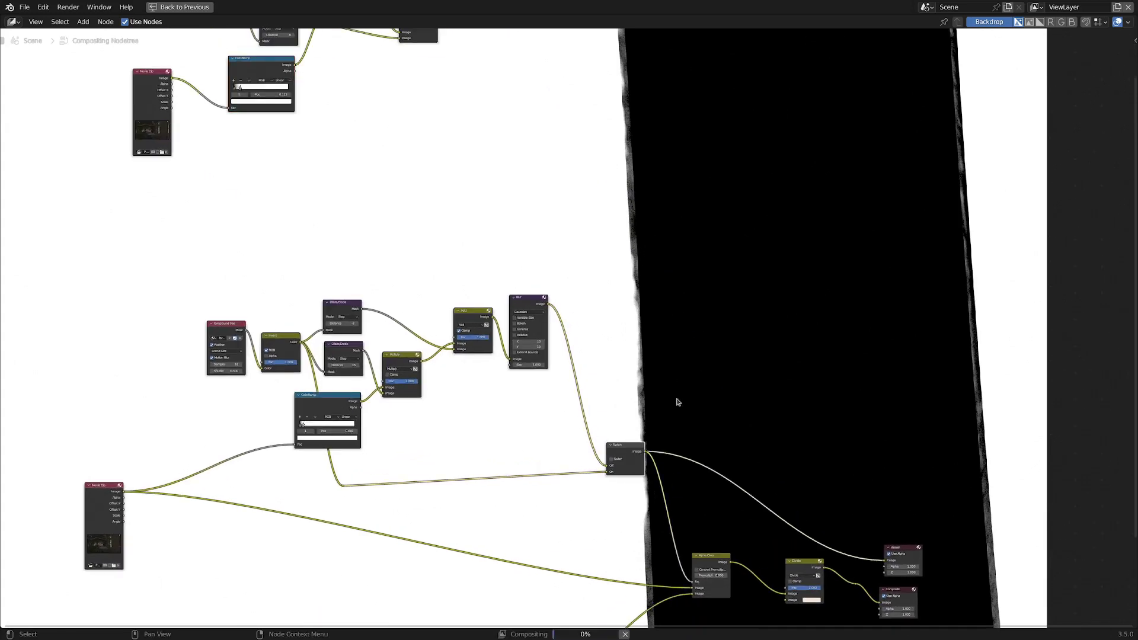
{"action": "scroll", "coordinate": [516, 297], "scroll_direction": "up", "scroll_amount": 2}
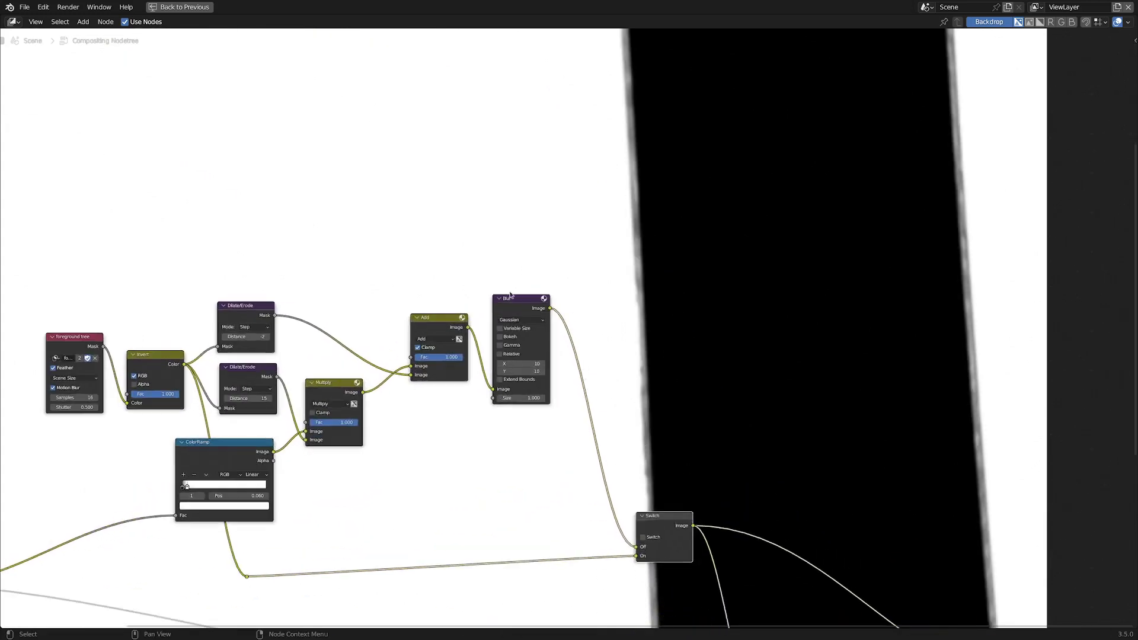
{"action": "left_click_drag", "start_coordinate": [525, 299], "coordinate": [550, 325]}
{"action": "scroll", "coordinate": [424, 154], "scroll_direction": "up", "scroll_amount": 1}
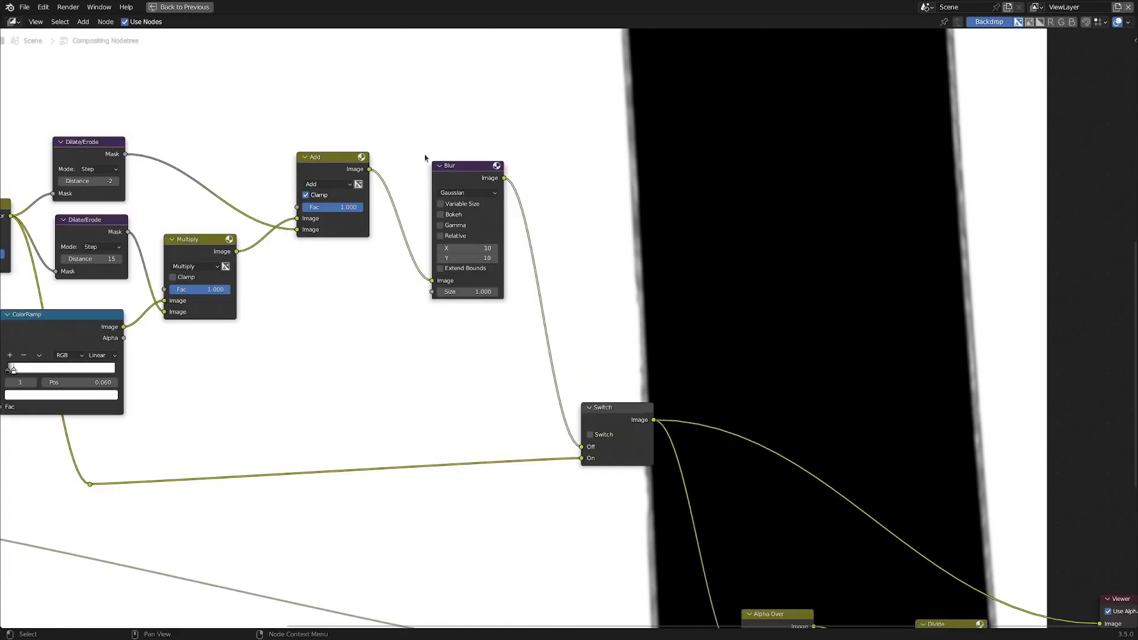
{"action": "left_click_drag", "start_coordinate": [458, 172], "coordinate": [448, 221]}
Step: Follow the mask through Alpha Over to the final Divide output and examine the foreground tree's edge in the composite
{"action": "scroll", "coordinate": [514, 385], "scroll_direction": "down", "scroll_amount": 2}
{"action": "middle_click_drag", "start_coordinate": [516, 387], "coordinate": [492, 144]}
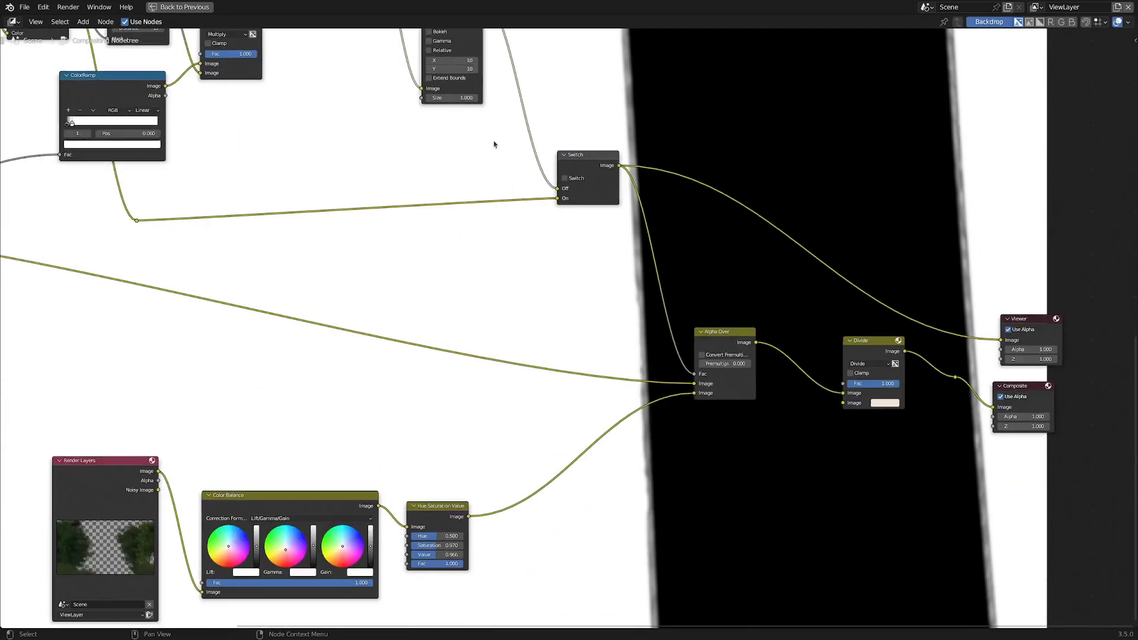
{"action": "scroll", "coordinate": [865, 342], "scroll_direction": "down", "scroll_amount": 2}
{"action": "middle_click_drag", "start_coordinate": [864, 342], "coordinate": [737, 359]}
{"action": "scroll", "coordinate": [737, 359], "scroll_direction": "up", "scroll_amount": 1}
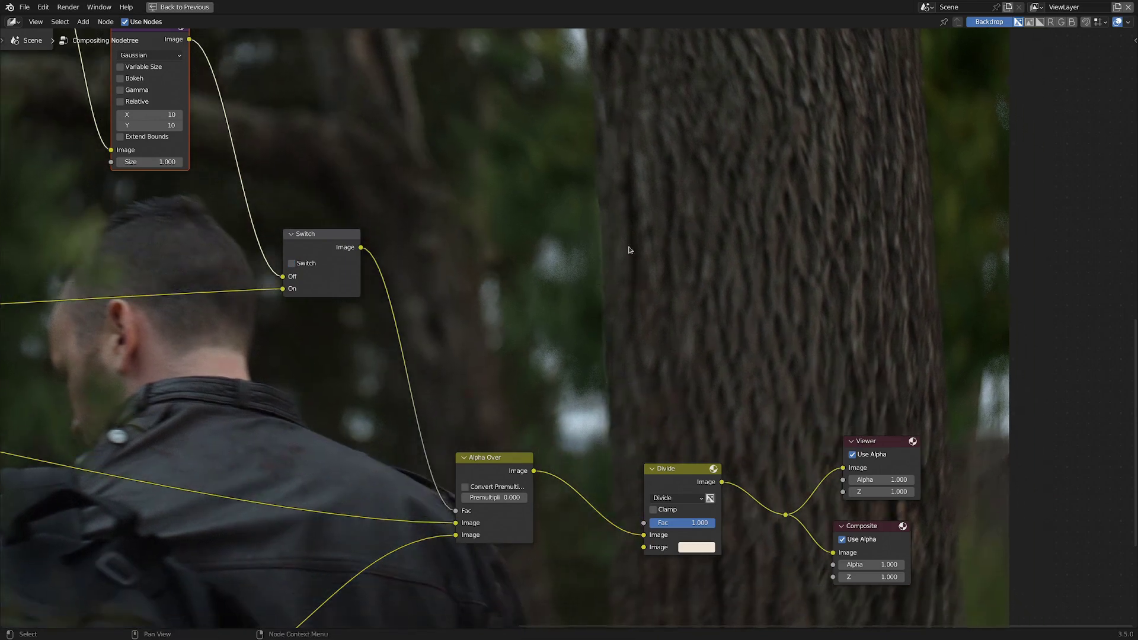
{"action": "middle_click_drag", "start_coordinate": [629, 249], "coordinate": [623, 404], "text": "alt"}
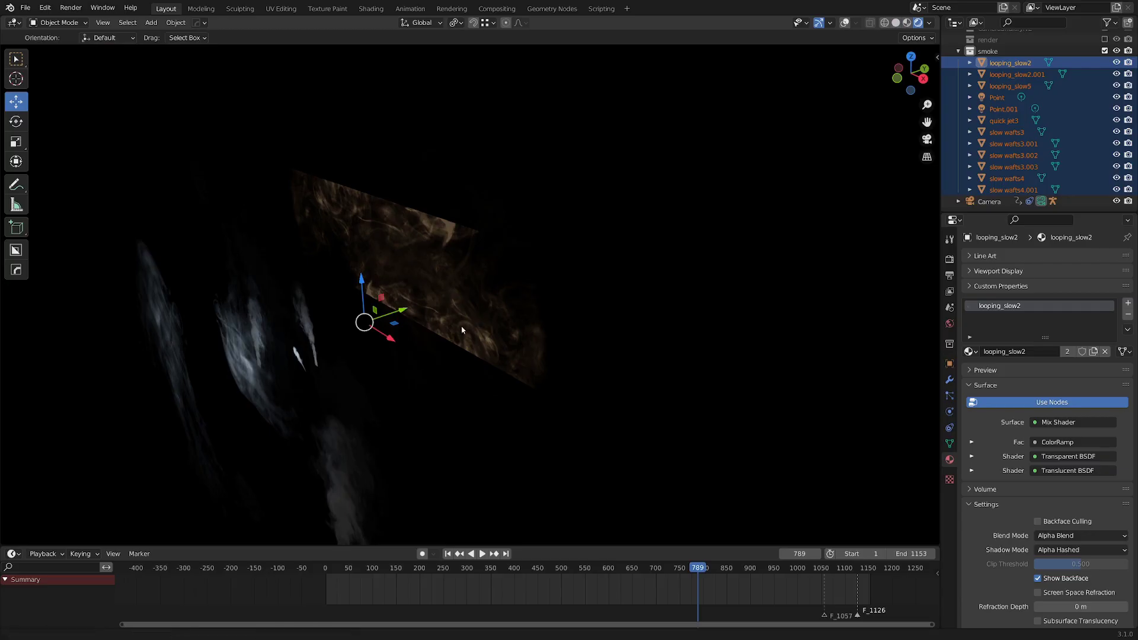
Step: Play the smoke scene's animation in the 3D viewport and examine the smoke around the walkway up close
{"action": "key", "text": "space"}
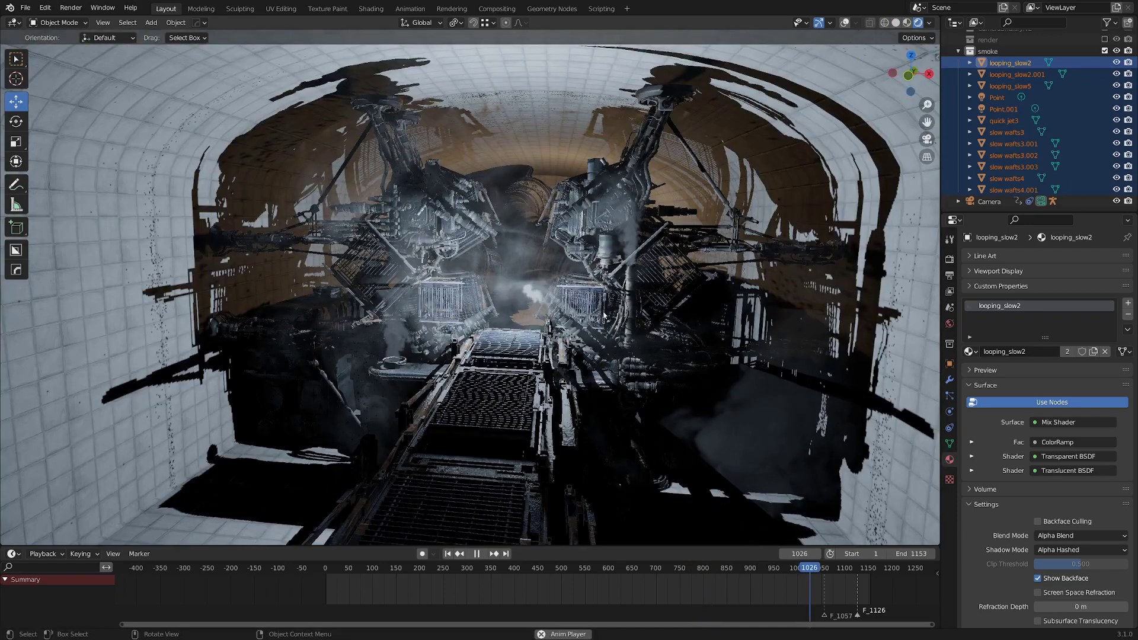
{"action": "scroll", "coordinate": [553, 303], "scroll_direction": "up", "scroll_amount": 3}
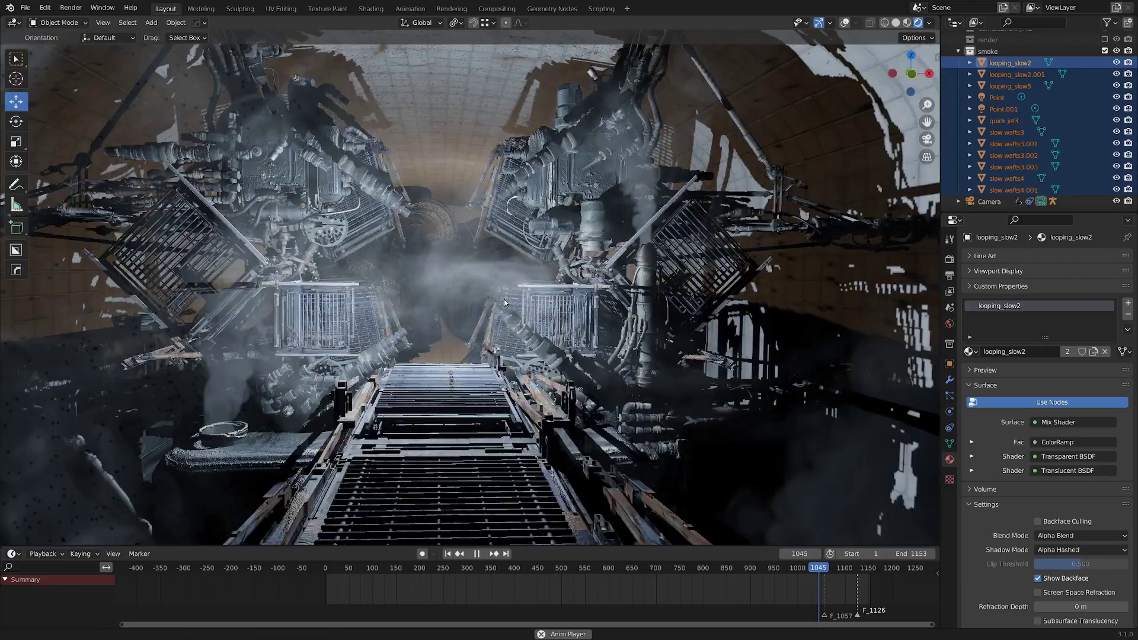